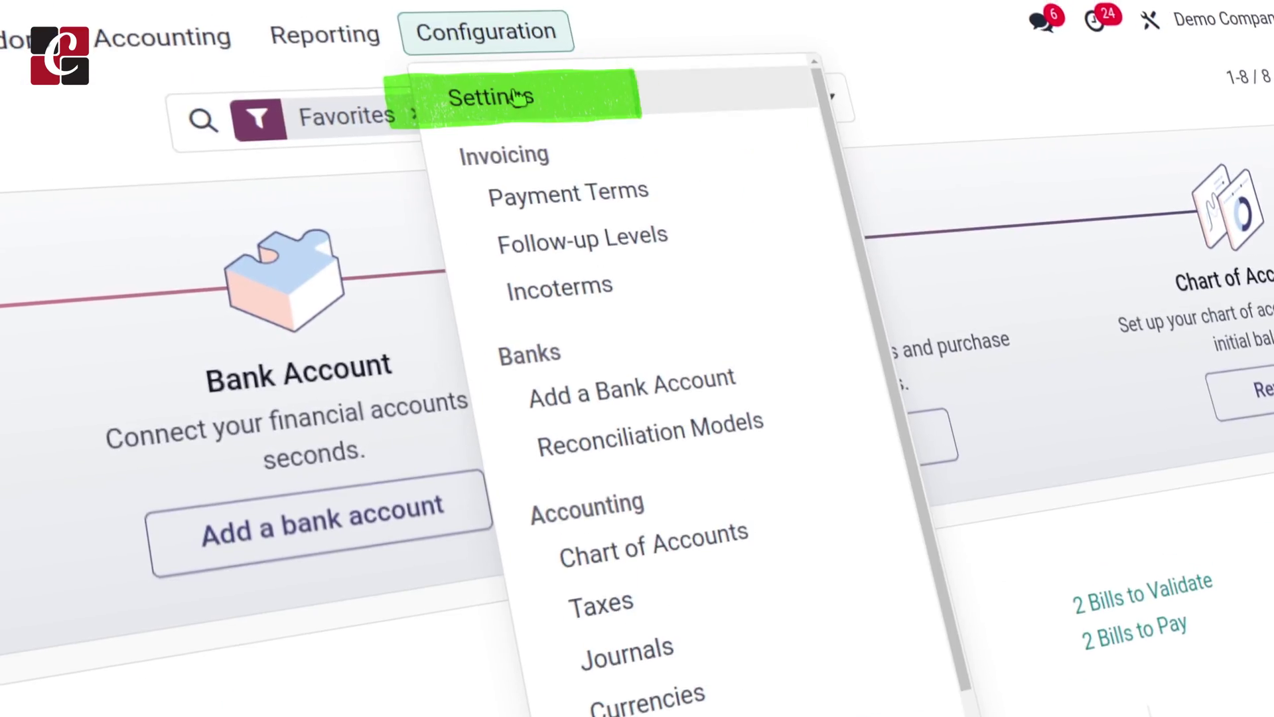
Go back to the Odoo home screen showing the Accounting and Purchase app icons
left_click(519, 98)
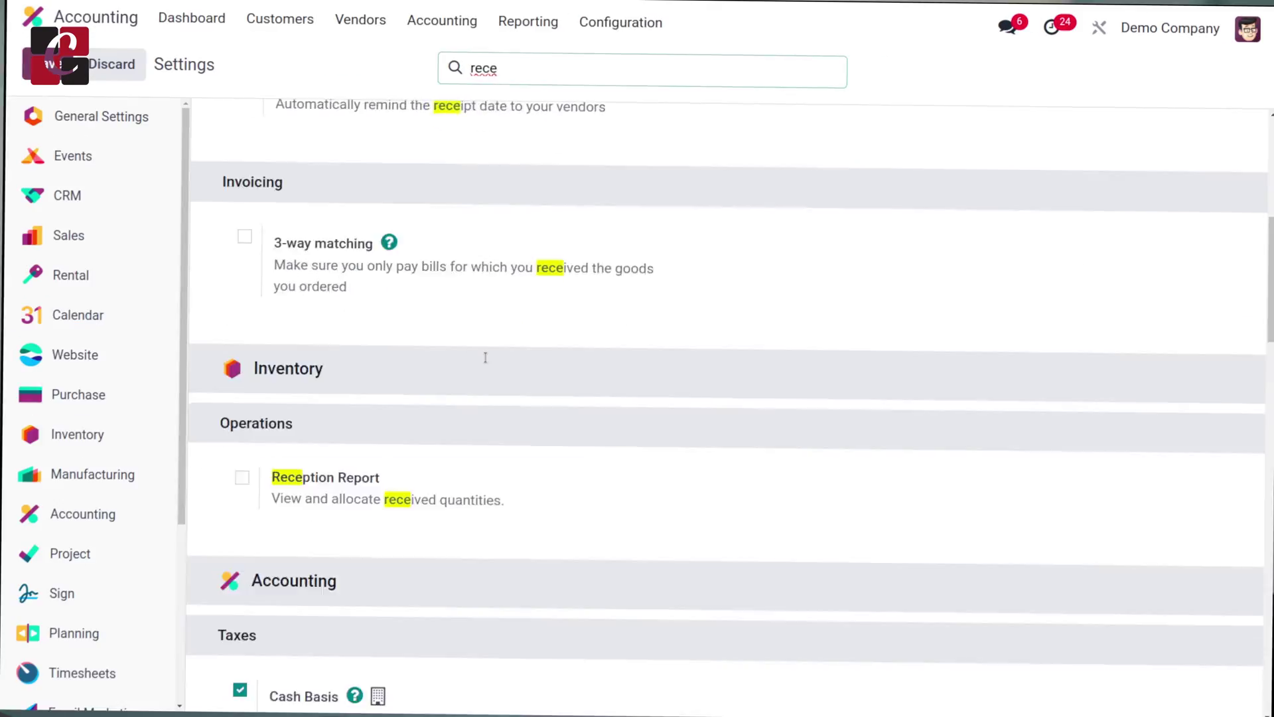
scroll(487, 358, "down", 5)
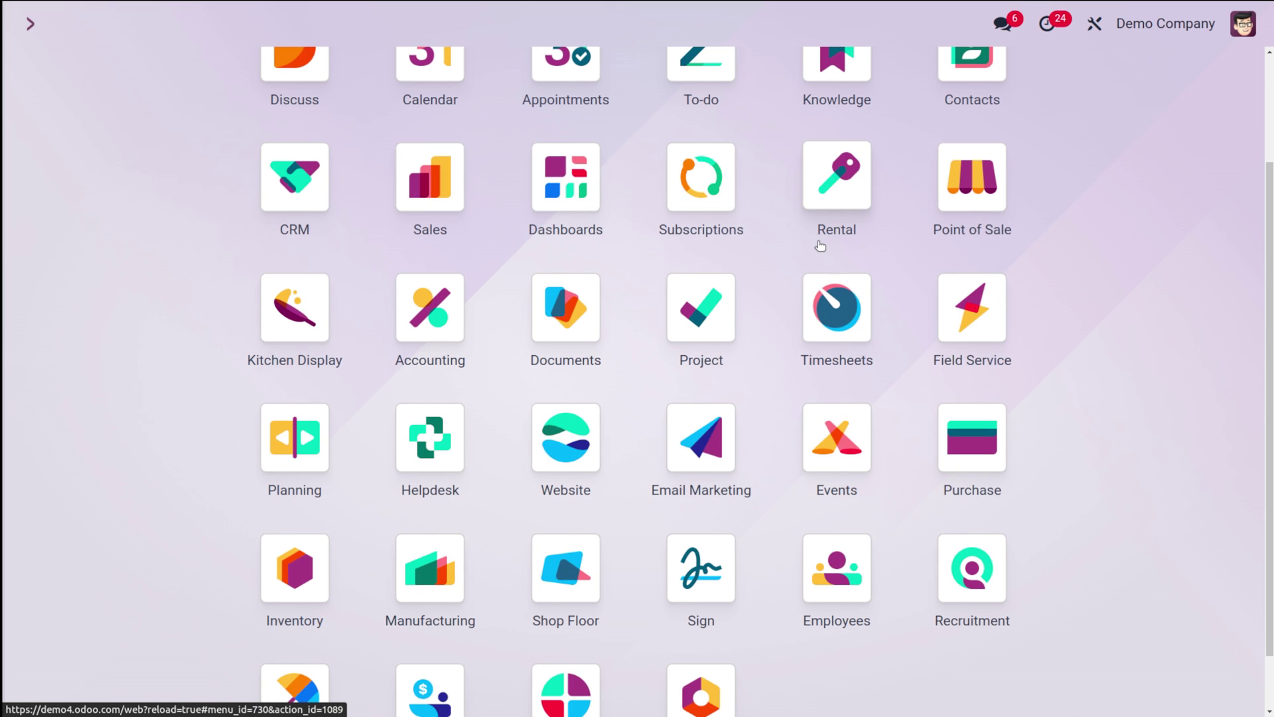
Open the Accounting app's Configuration > Settings page
scroll(820, 246, "up", 3)
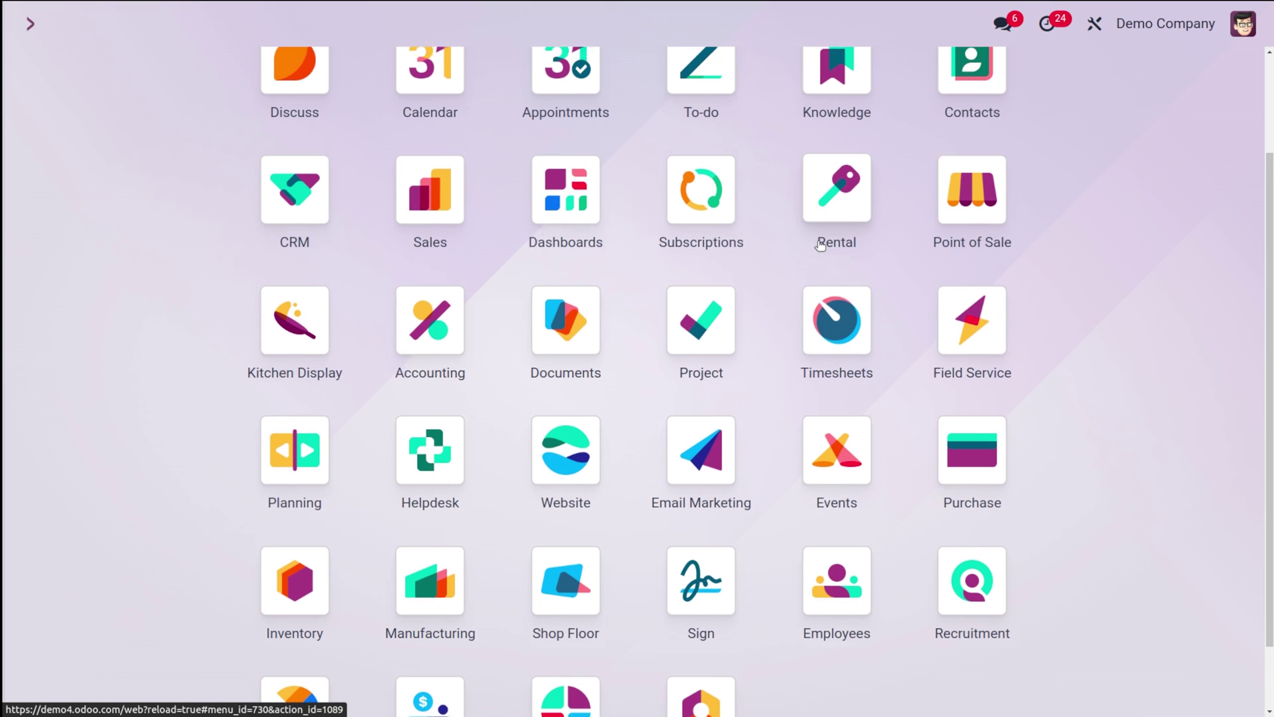
type("acc")
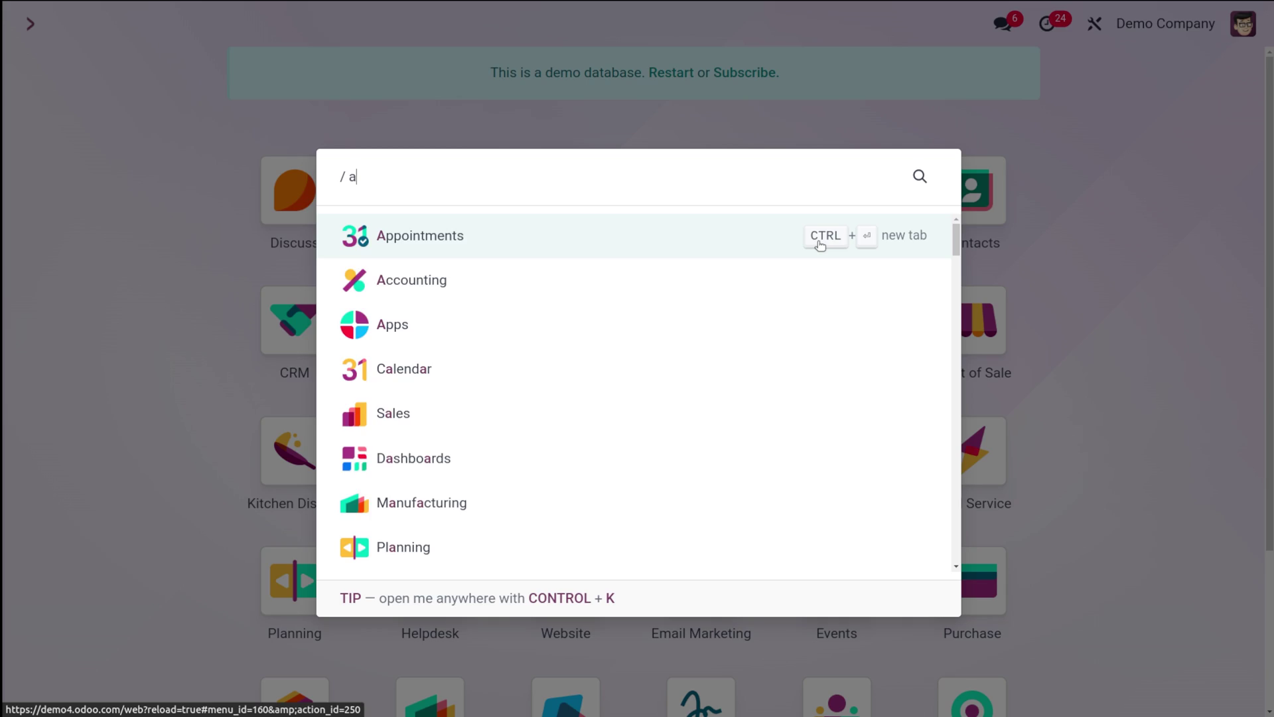
left_click(704, 240)
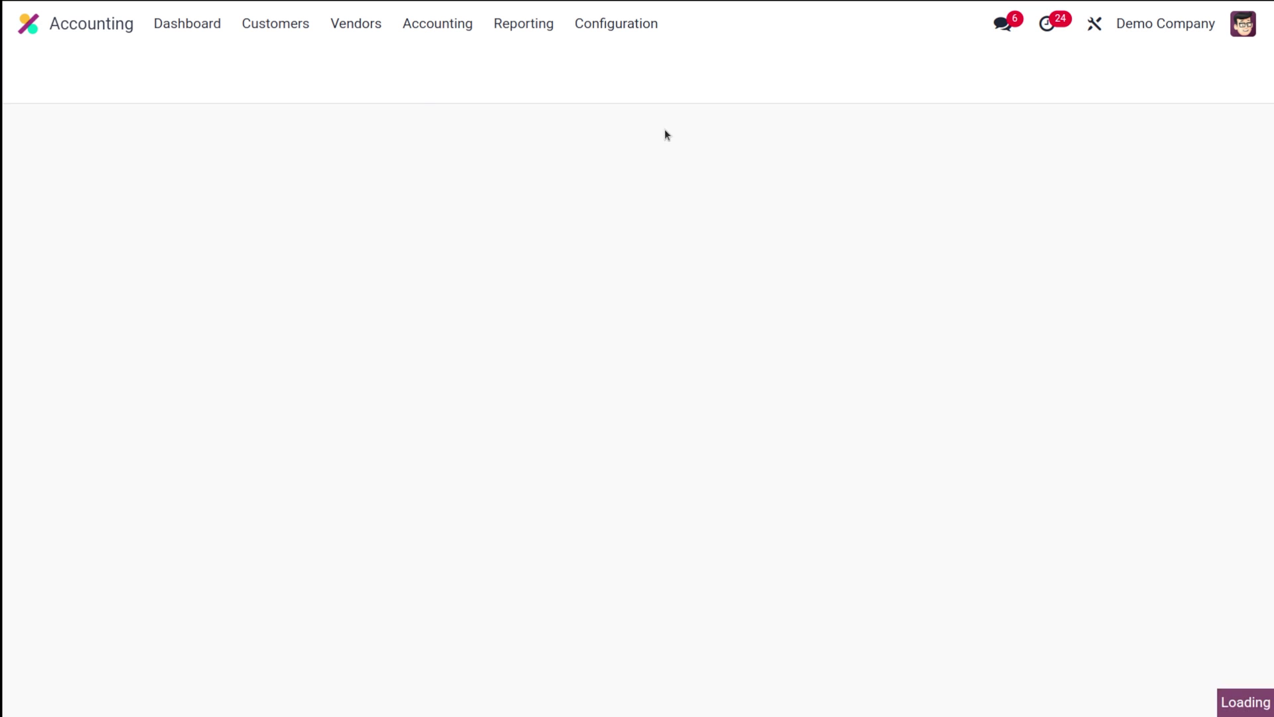
left_click(618, 30)
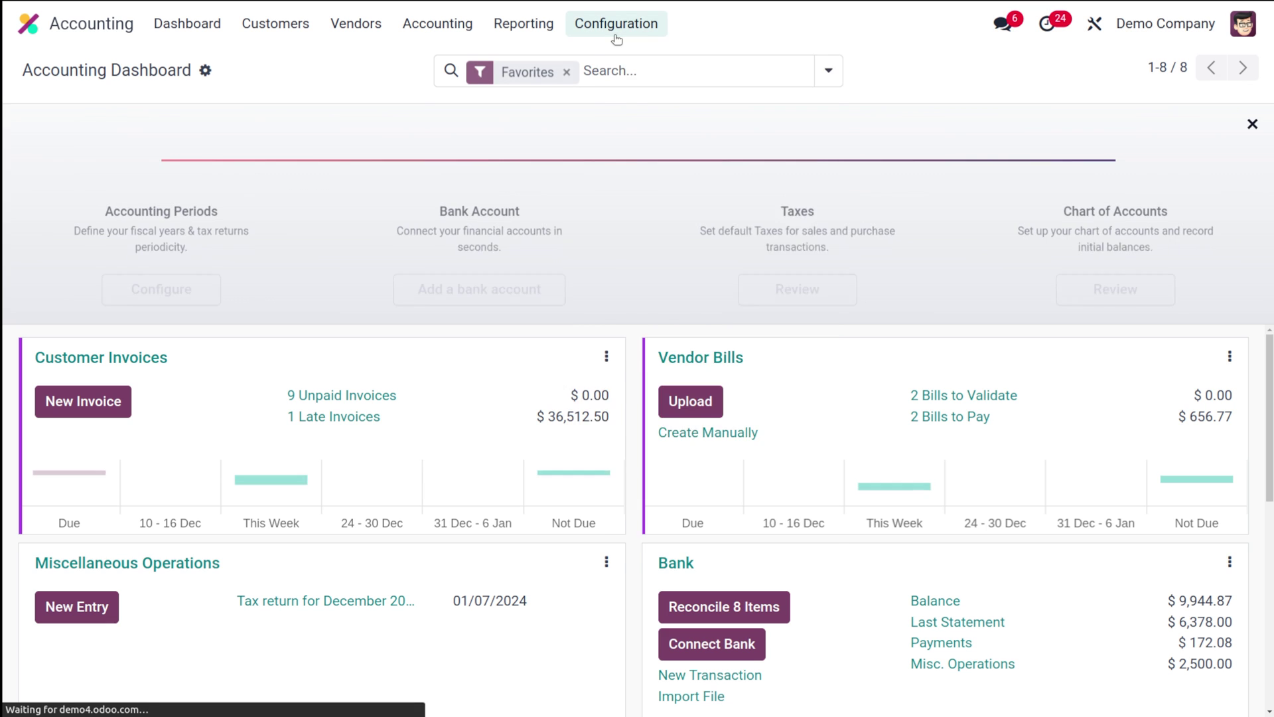
left_click(623, 63)
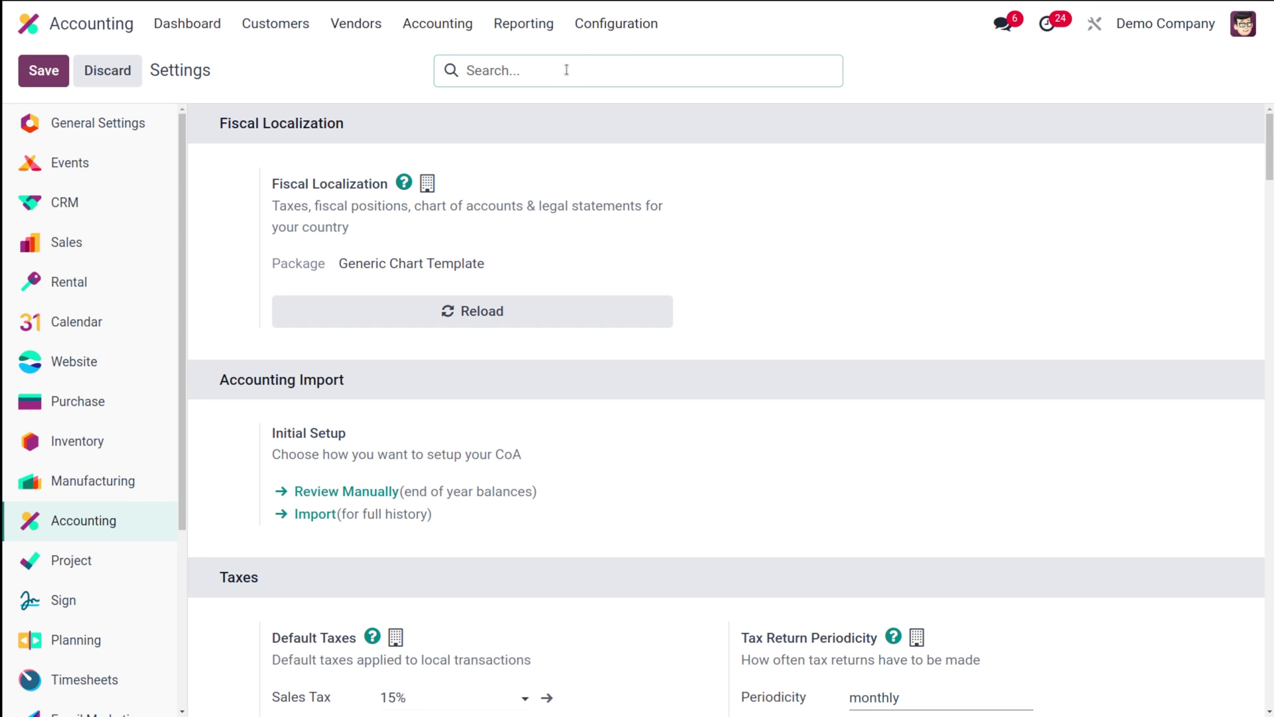
Search settings for 'rece', enable Purchase Receipt under Vendor Bills, and save
type("rece")
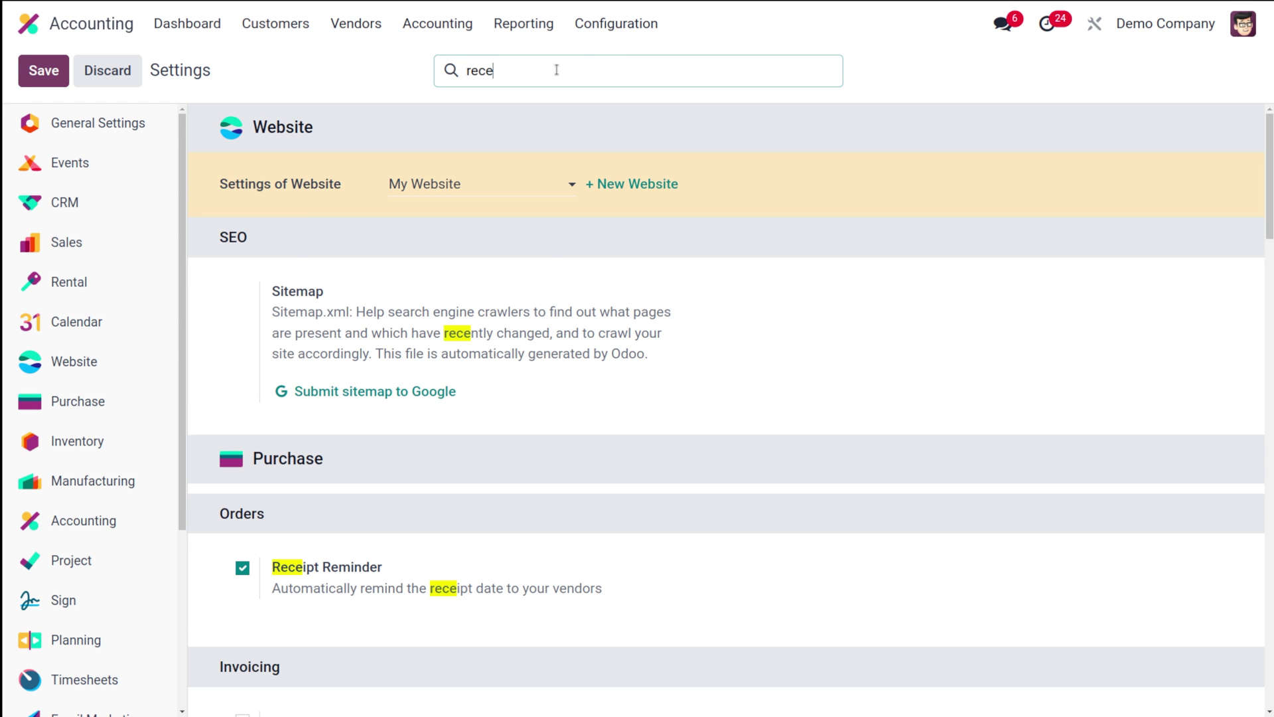
scroll(485, 360, "down", 12)
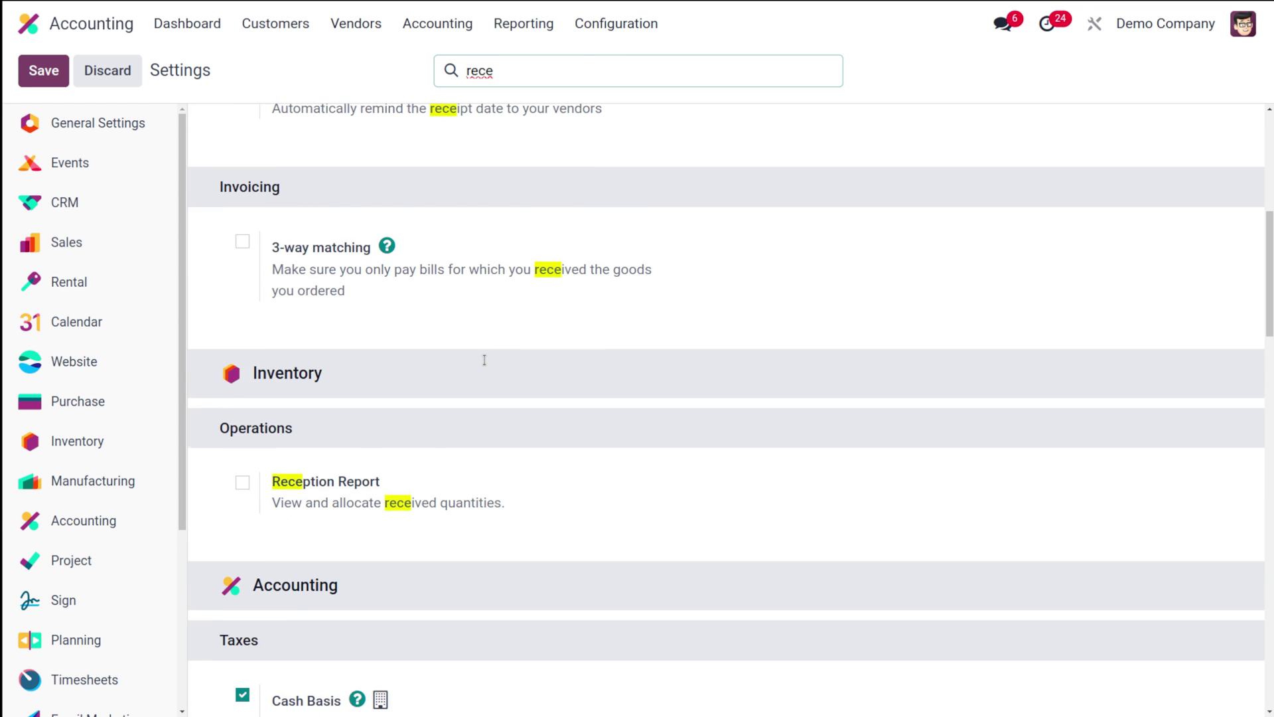
scroll(485, 362, "down", 5)
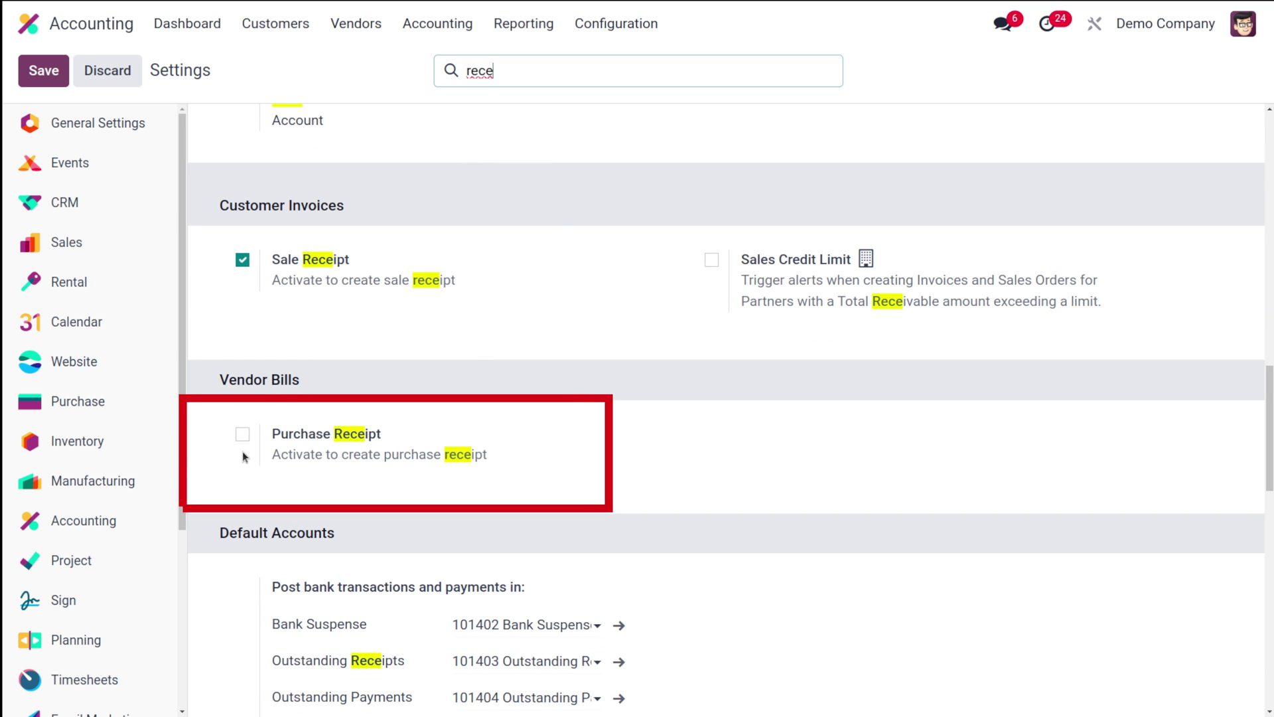
left_click(243, 435)
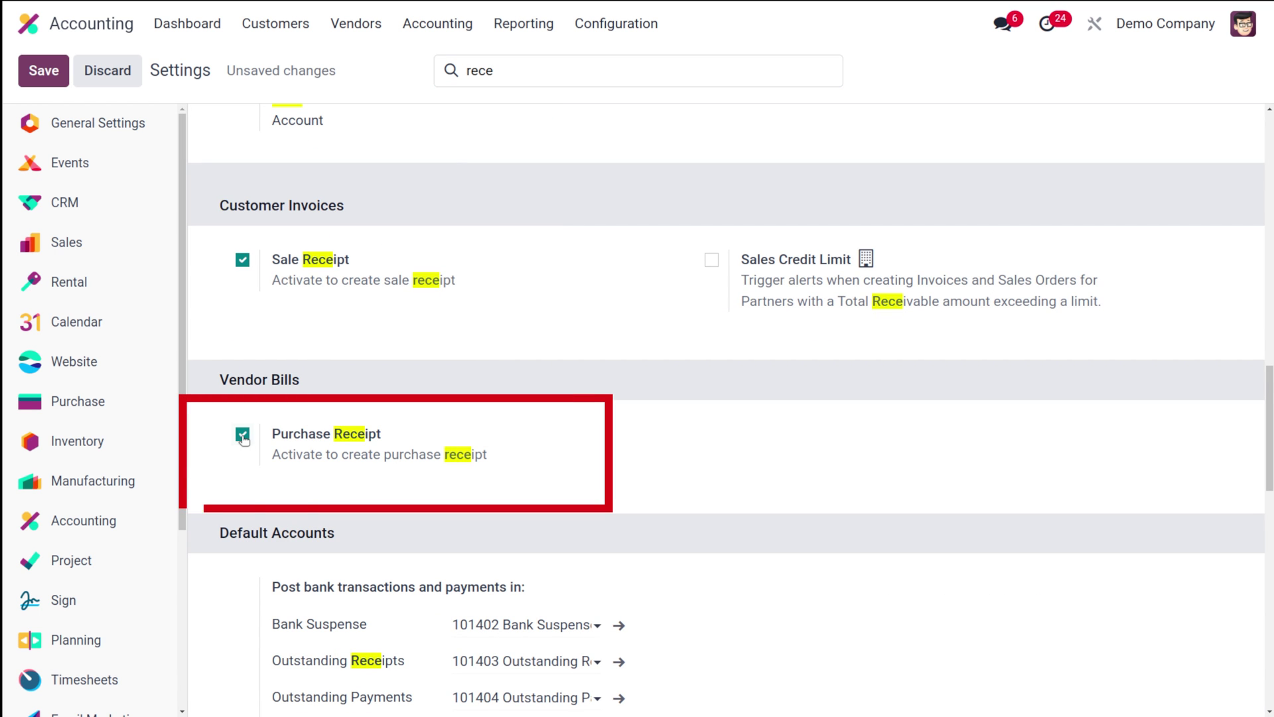
left_click(44, 71)
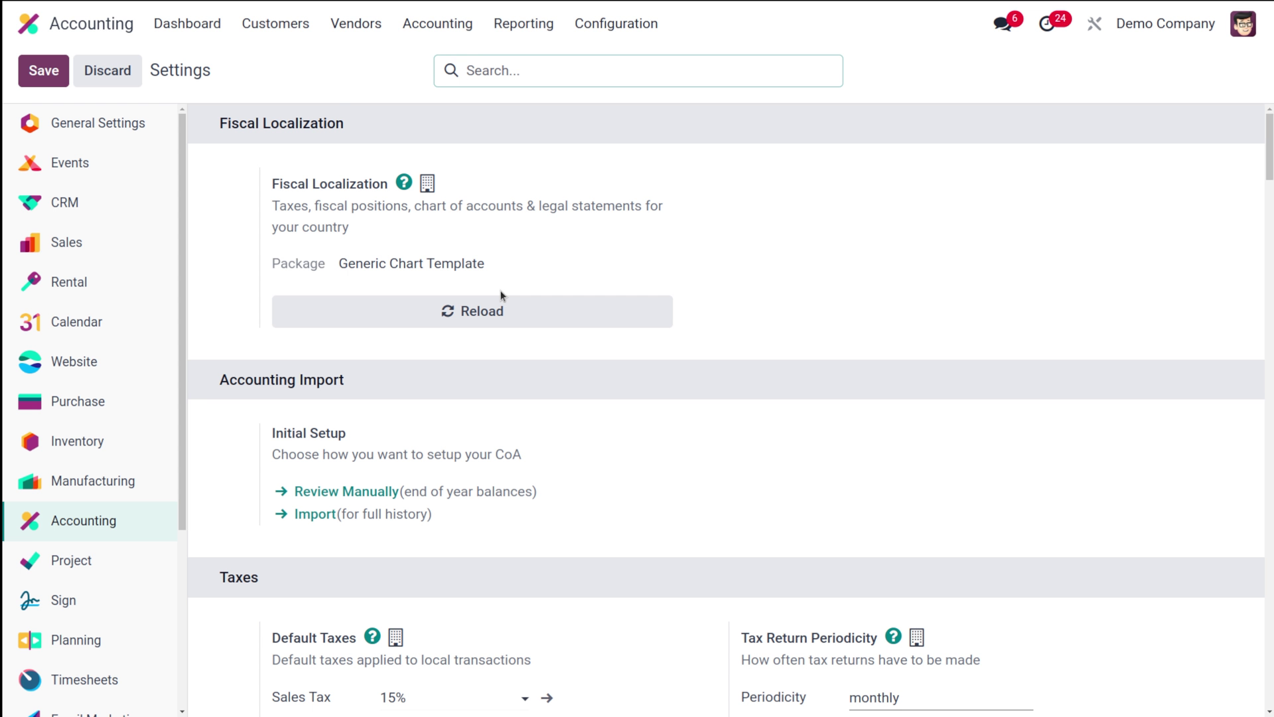
Create a new purchase receipt from Vendors > Receipts and choose its vendor
left_click(356, 24)
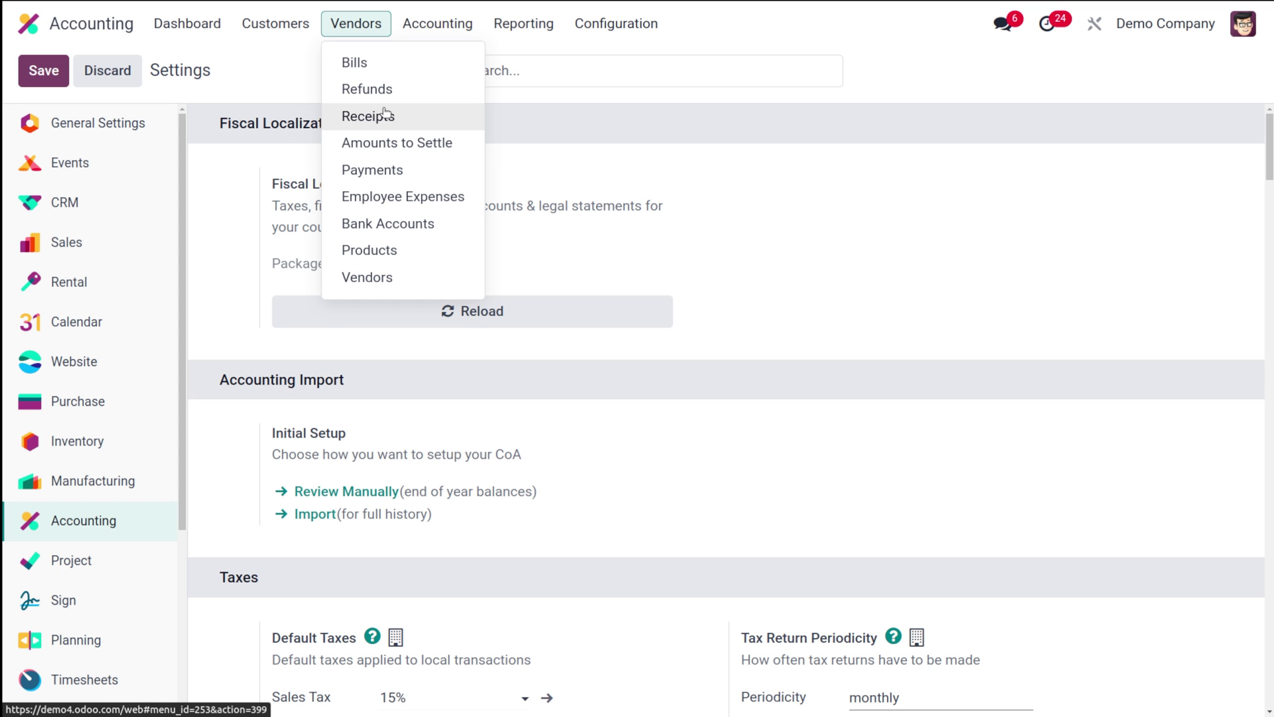
left_click(376, 118)
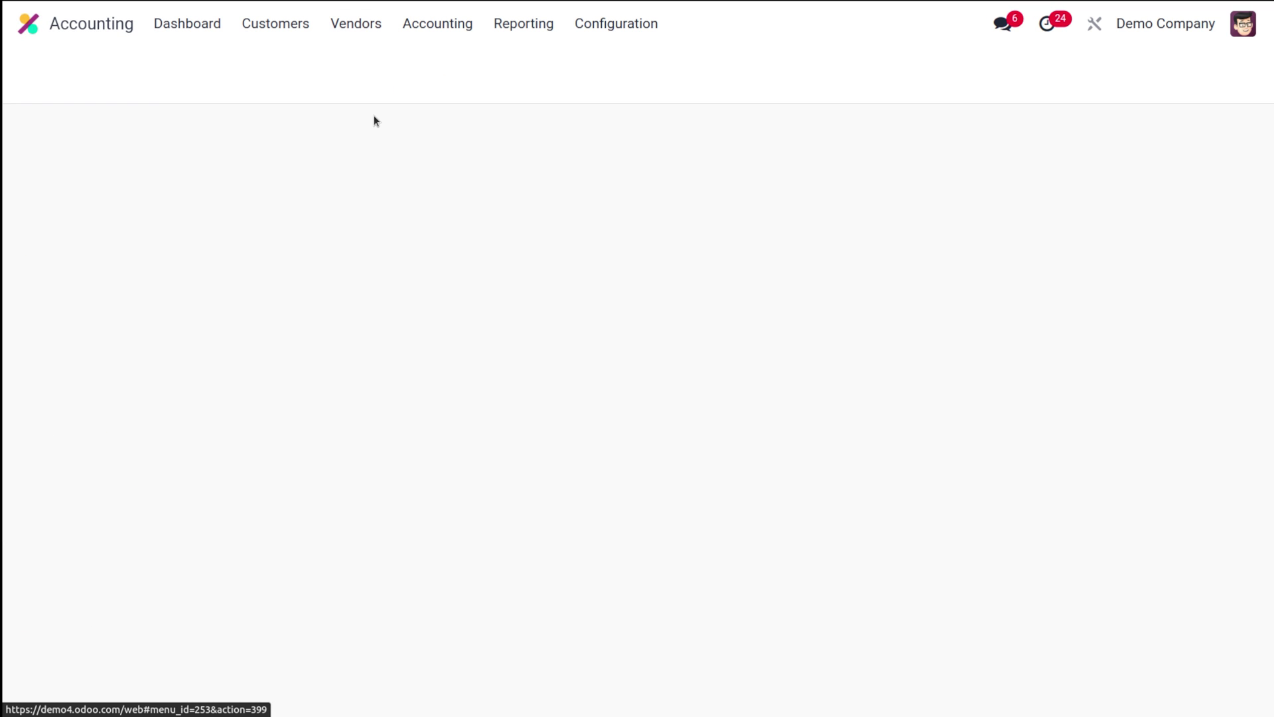
left_click(30, 72)
left_click(196, 273)
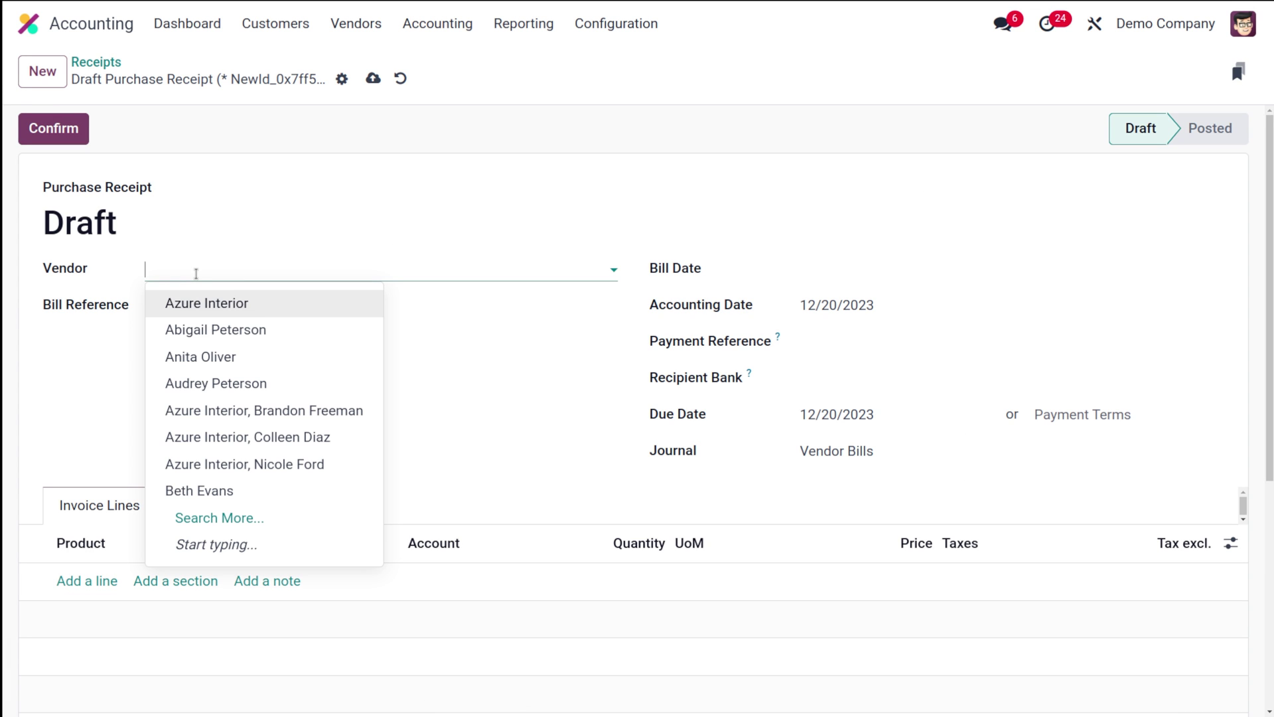
left_click(247, 330)
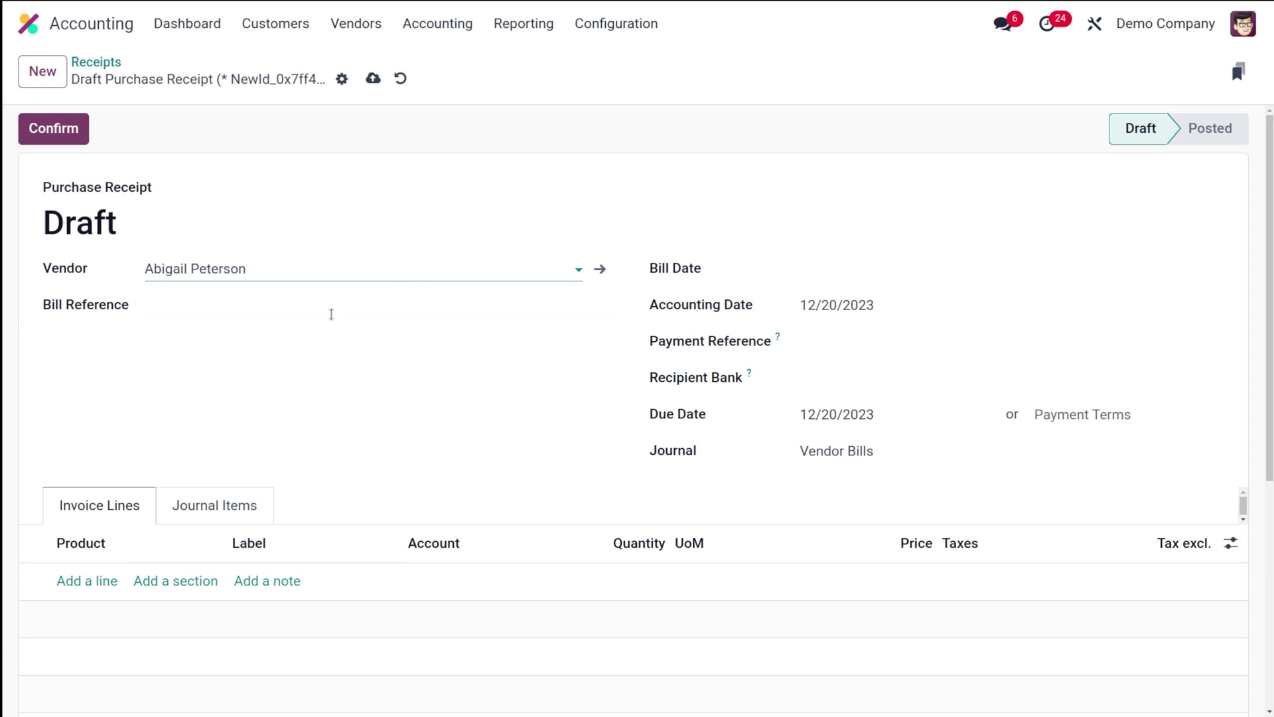
Set the receipt's bill date to 12/20/2023
left_click(330, 314)
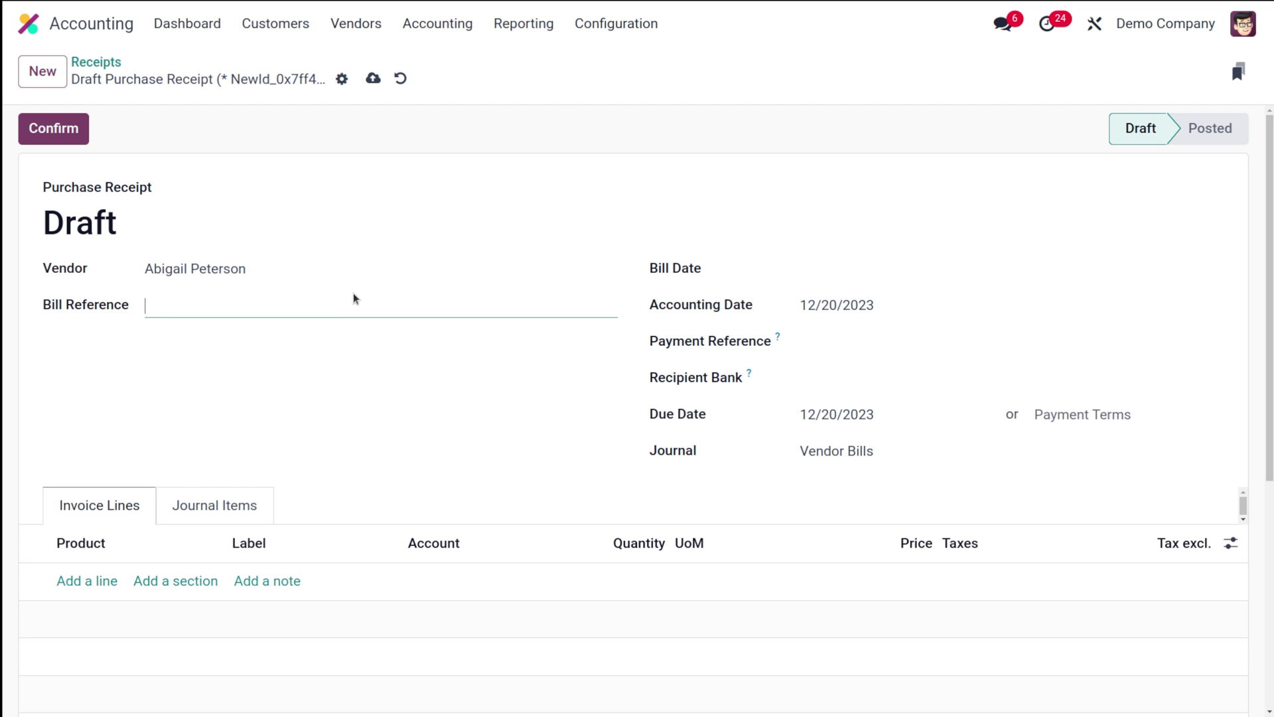
left_click(829, 264)
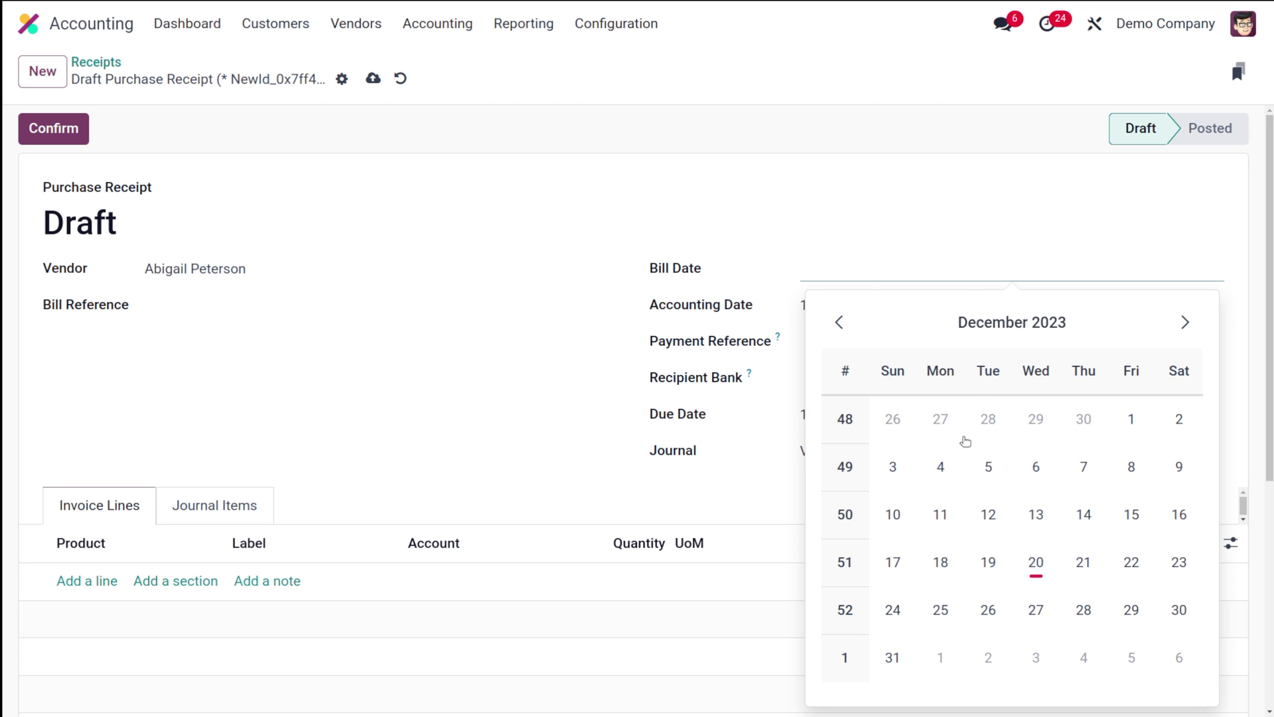
left_click(1036, 563)
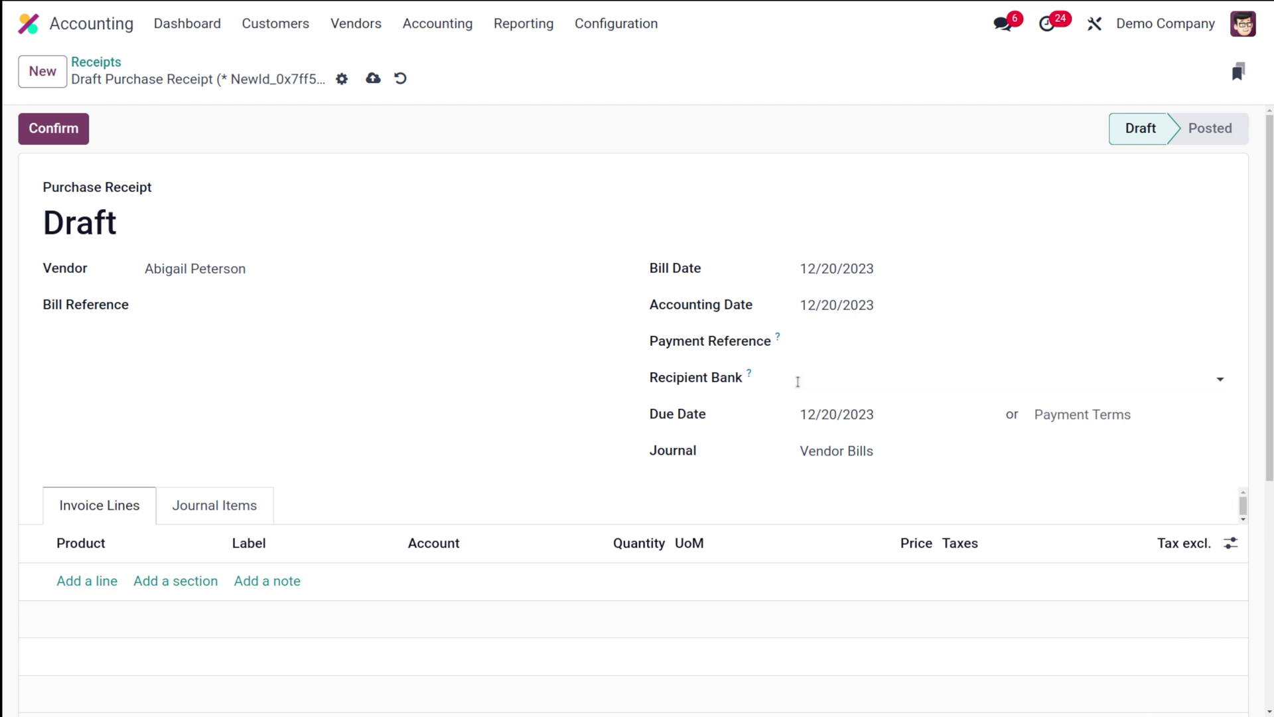
left_click(878, 378)
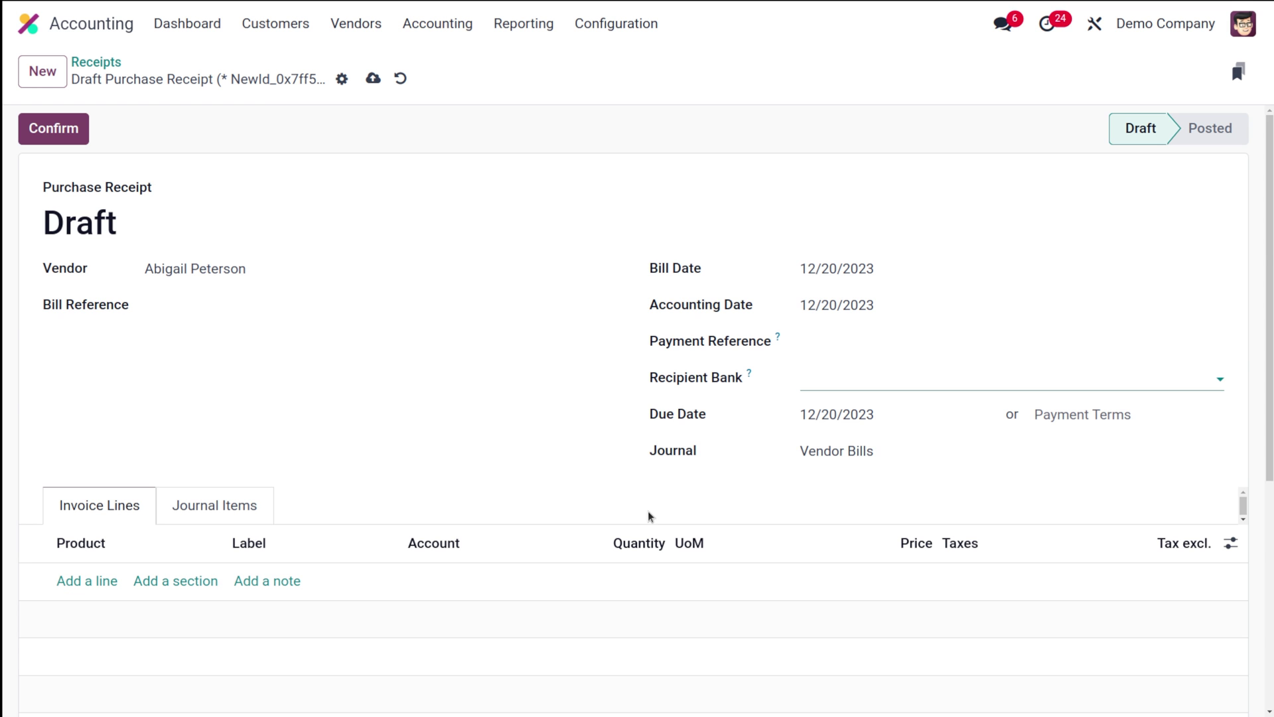
Add a [DESK0005] Customizable Desk (Custom, White) line to the receipt
scroll(649, 517, "down", 4)
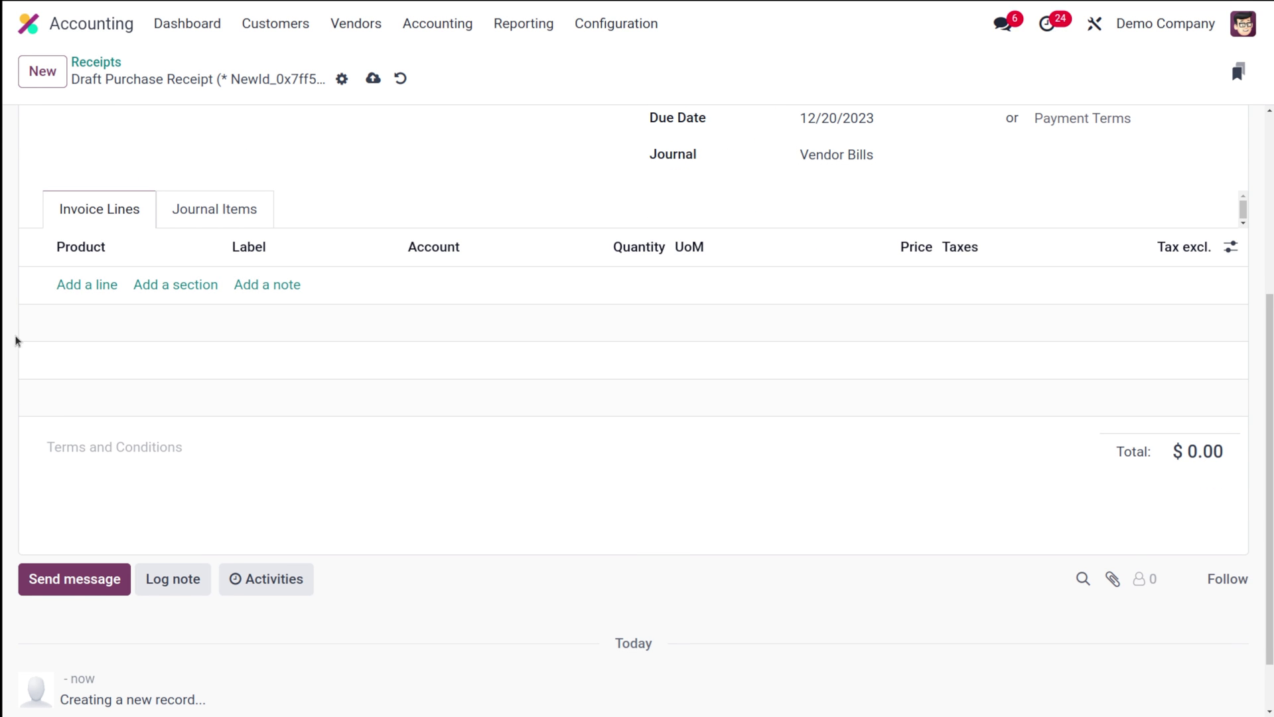
left_click(83, 285)
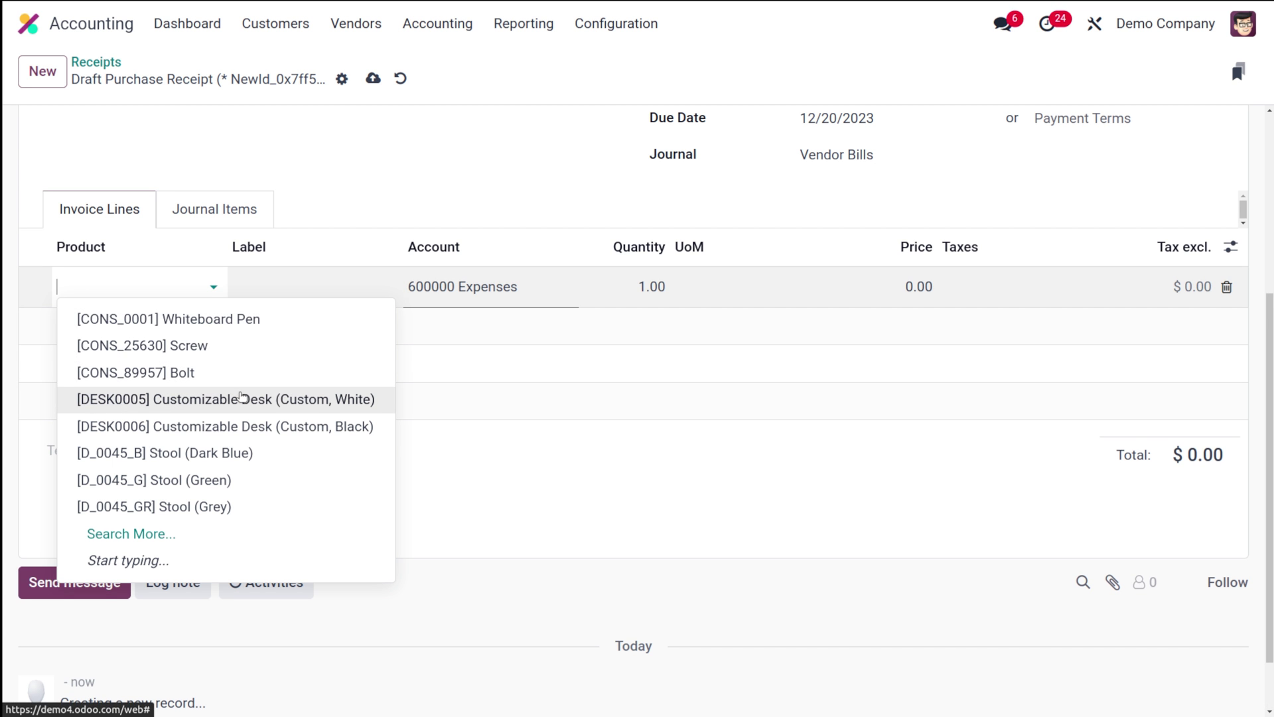
left_click(241, 398)
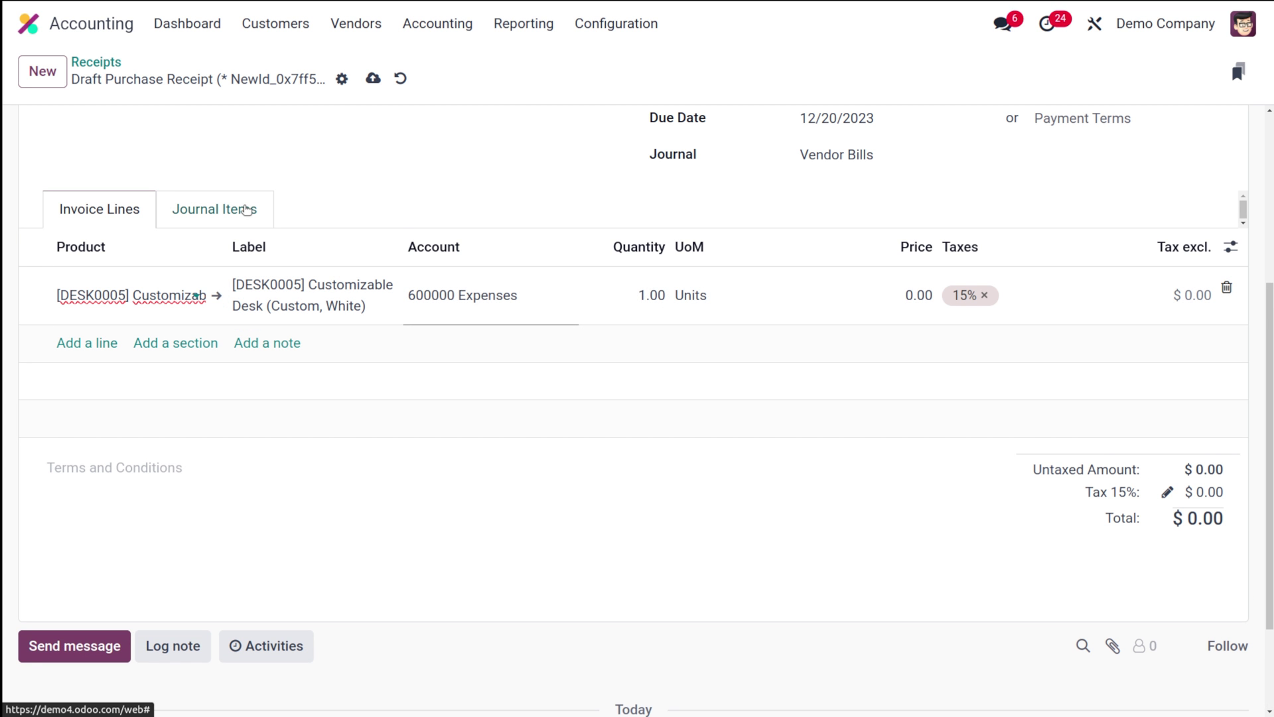
Post the receipt as BILL/2023/12/0002 after checking its journal items
left_click(247, 210)
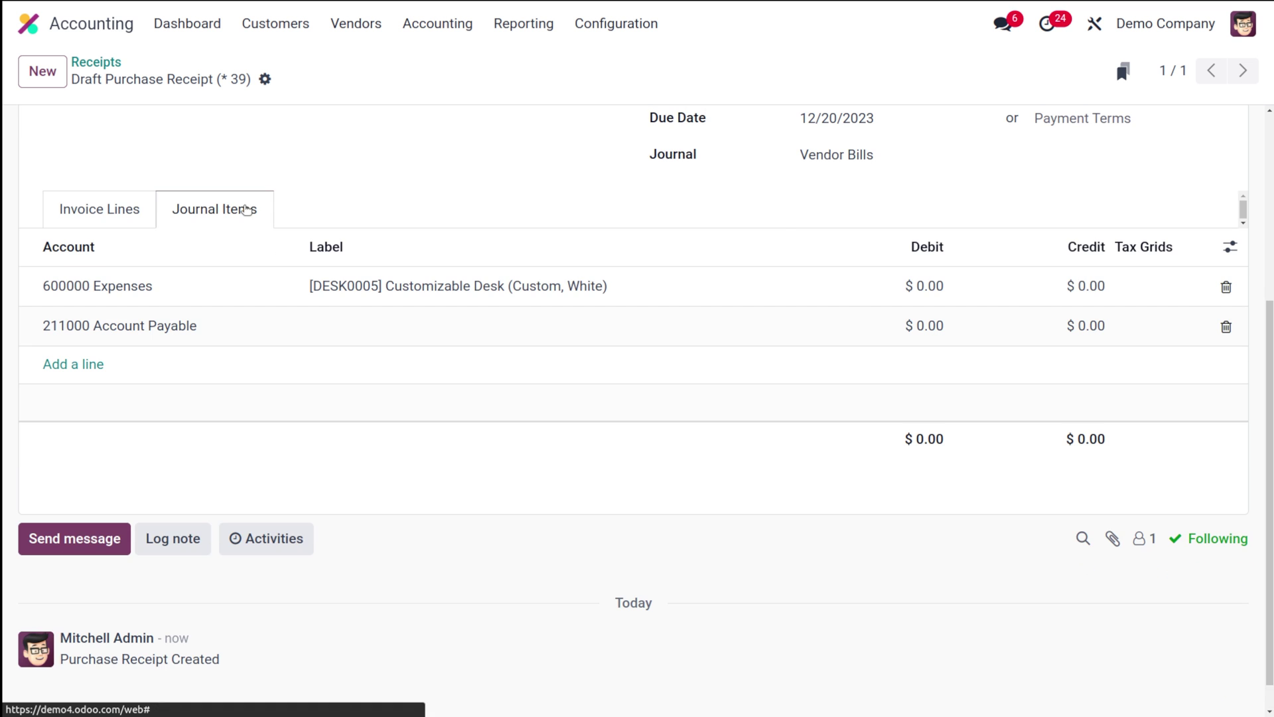
scroll(477, 242, "up", 5)
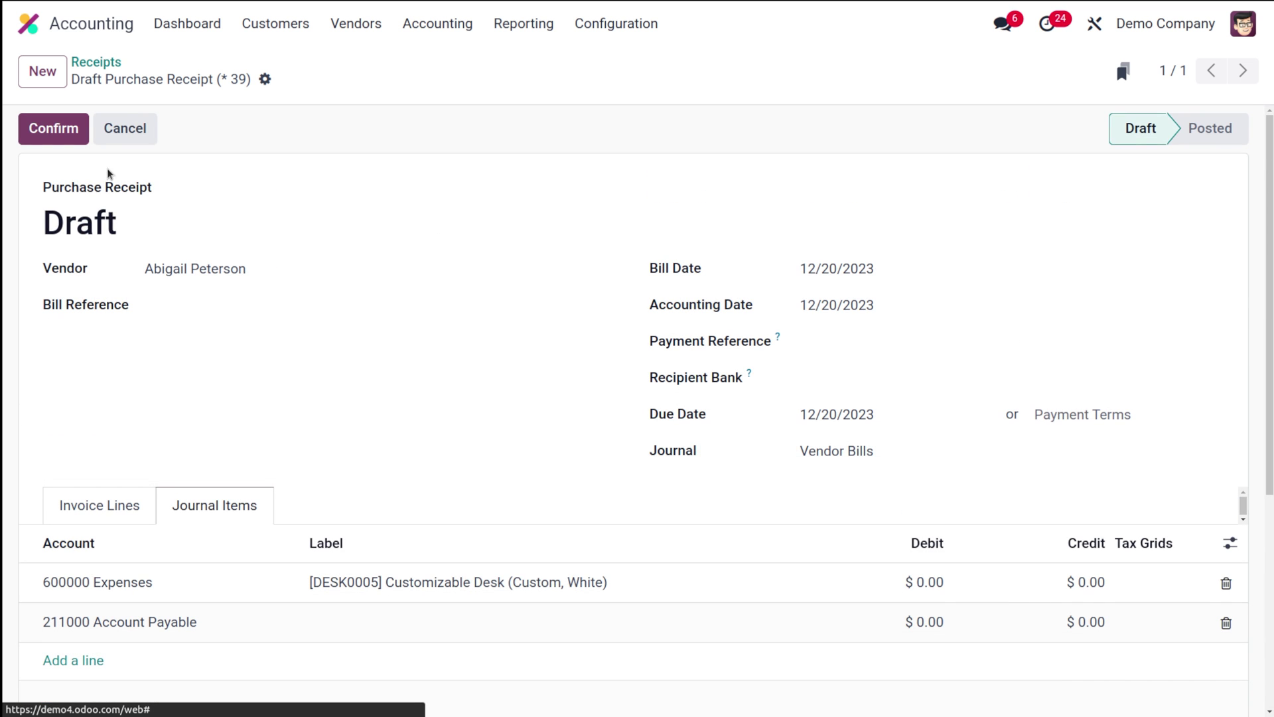
left_click(48, 129)
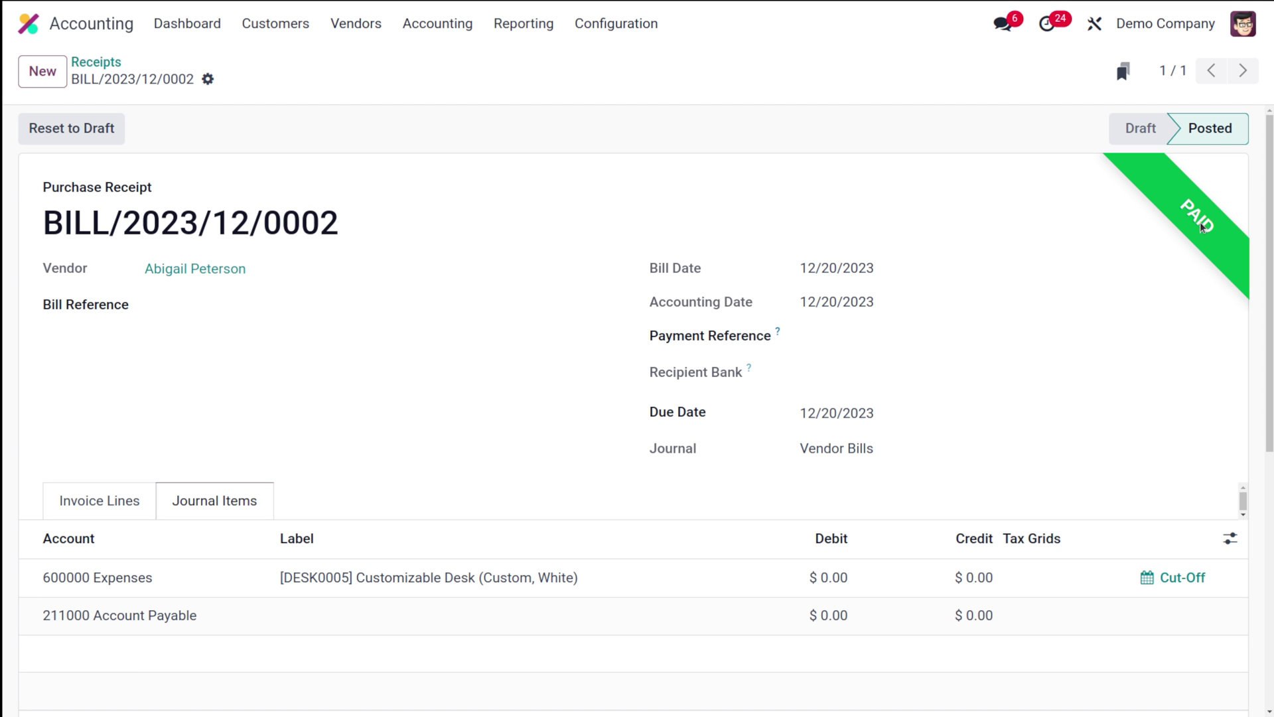
scroll(657, 390, "down", 6)
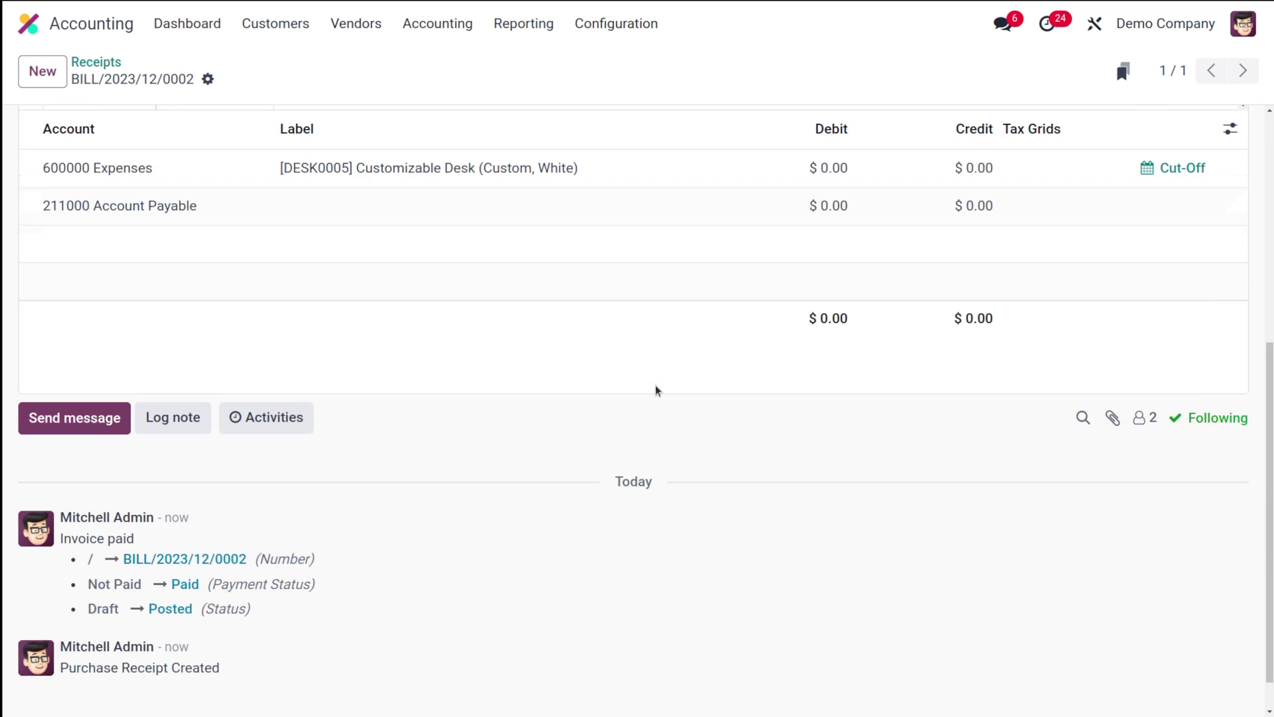
scroll(657, 391, "up", 6)
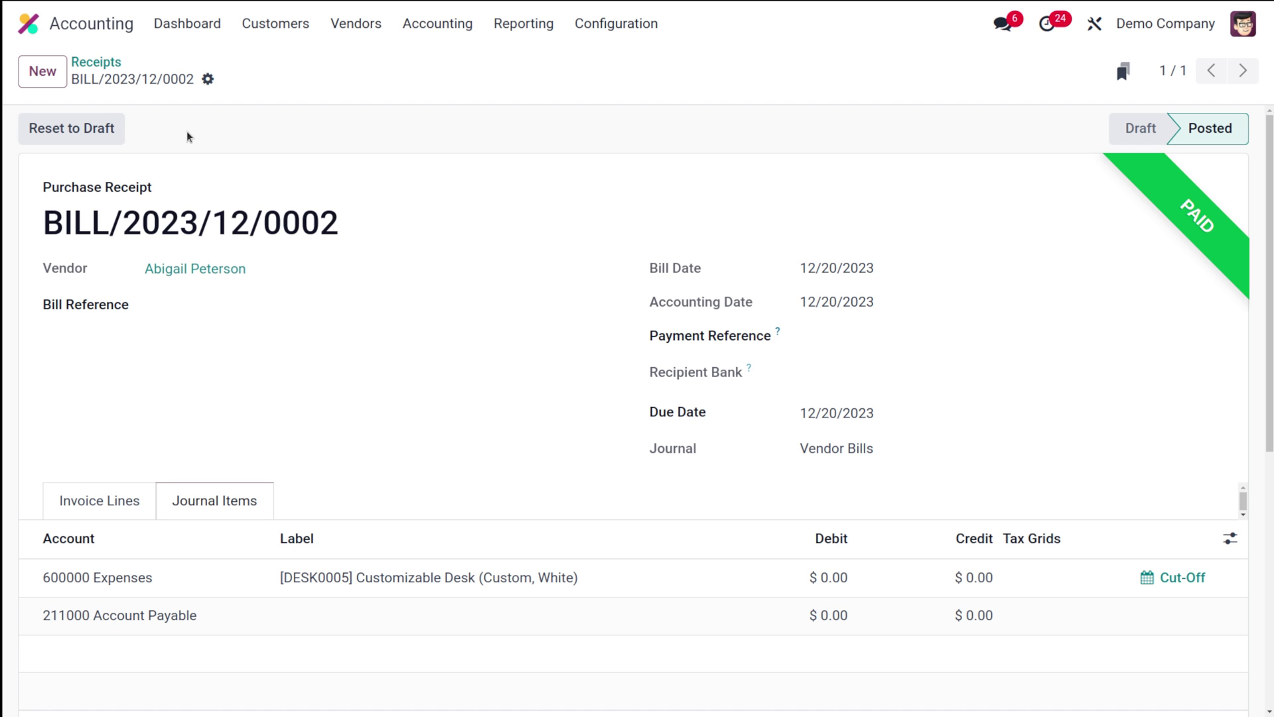
Create a new vendor bill from Vendors > Bills for the same vendor
left_click(356, 23)
left_click(361, 61)
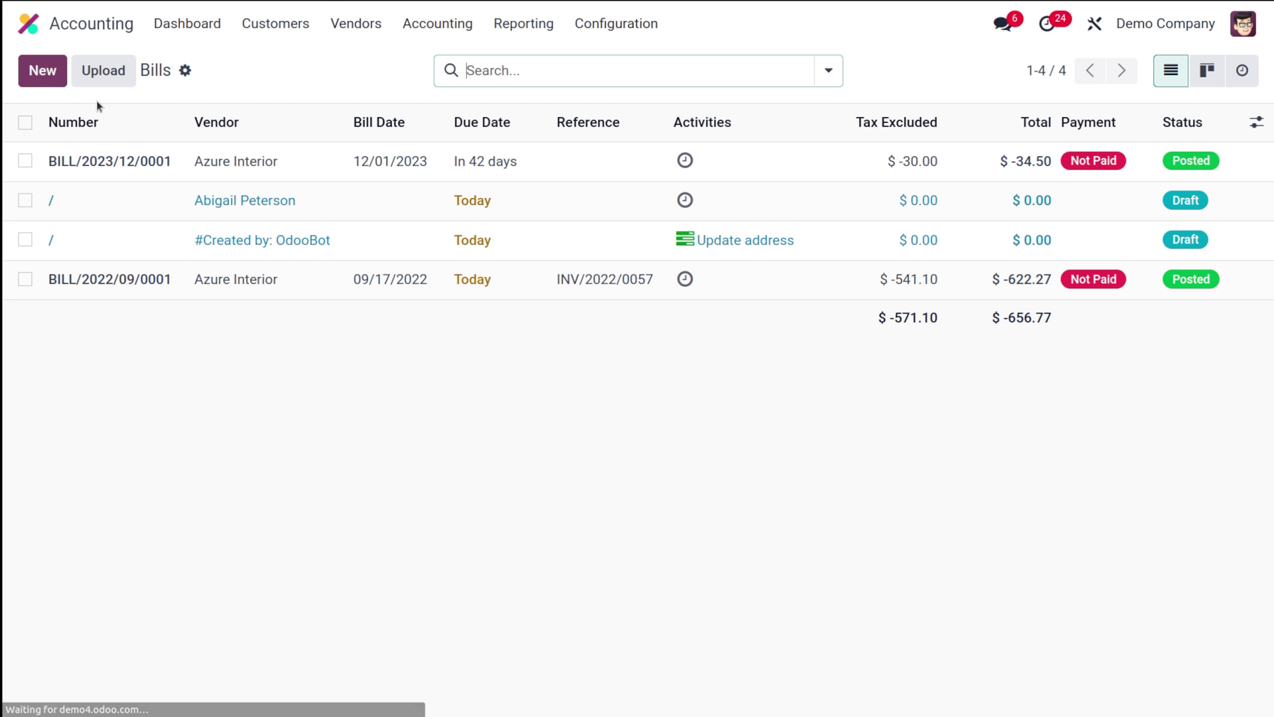
left_click(27, 76)
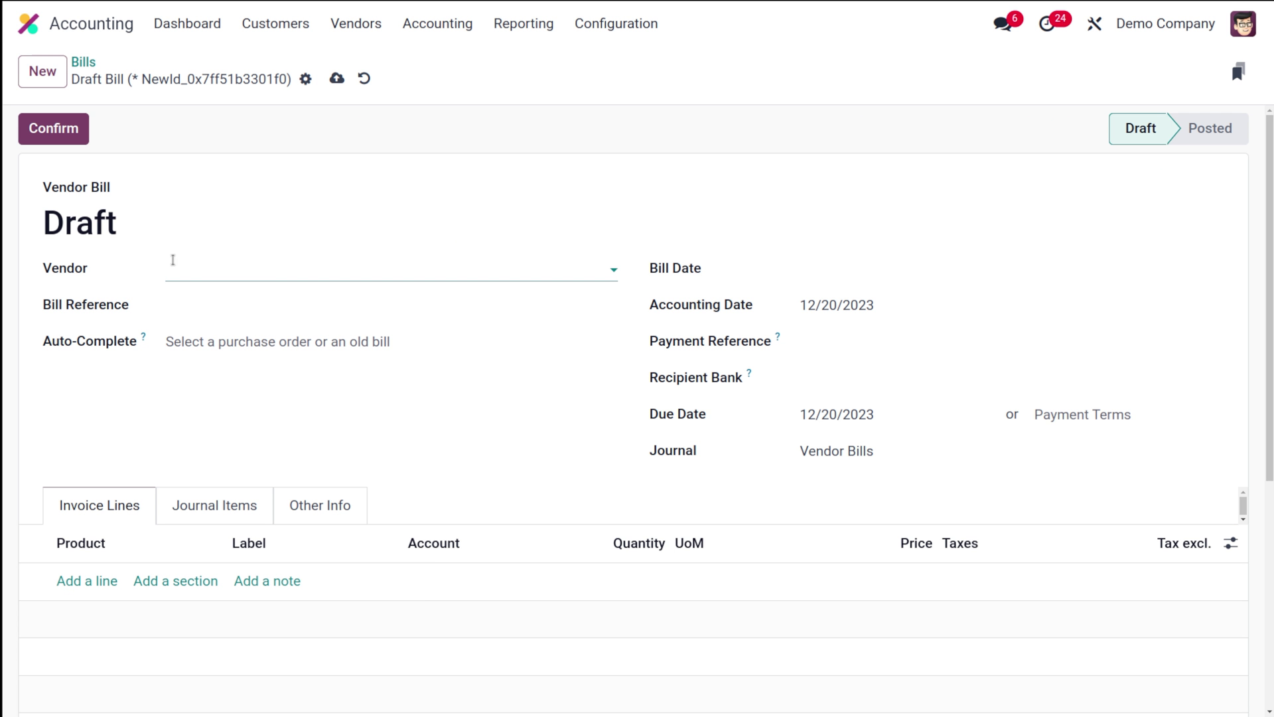
left_click(237, 266)
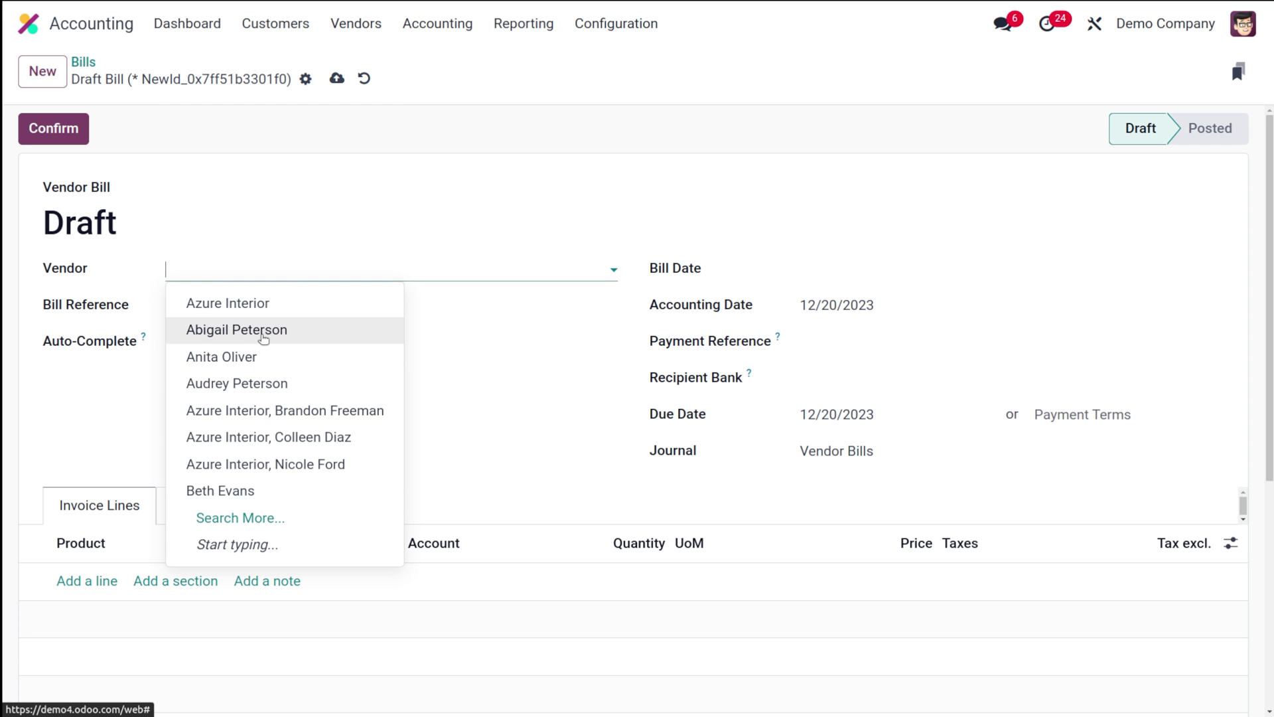
left_click(261, 335)
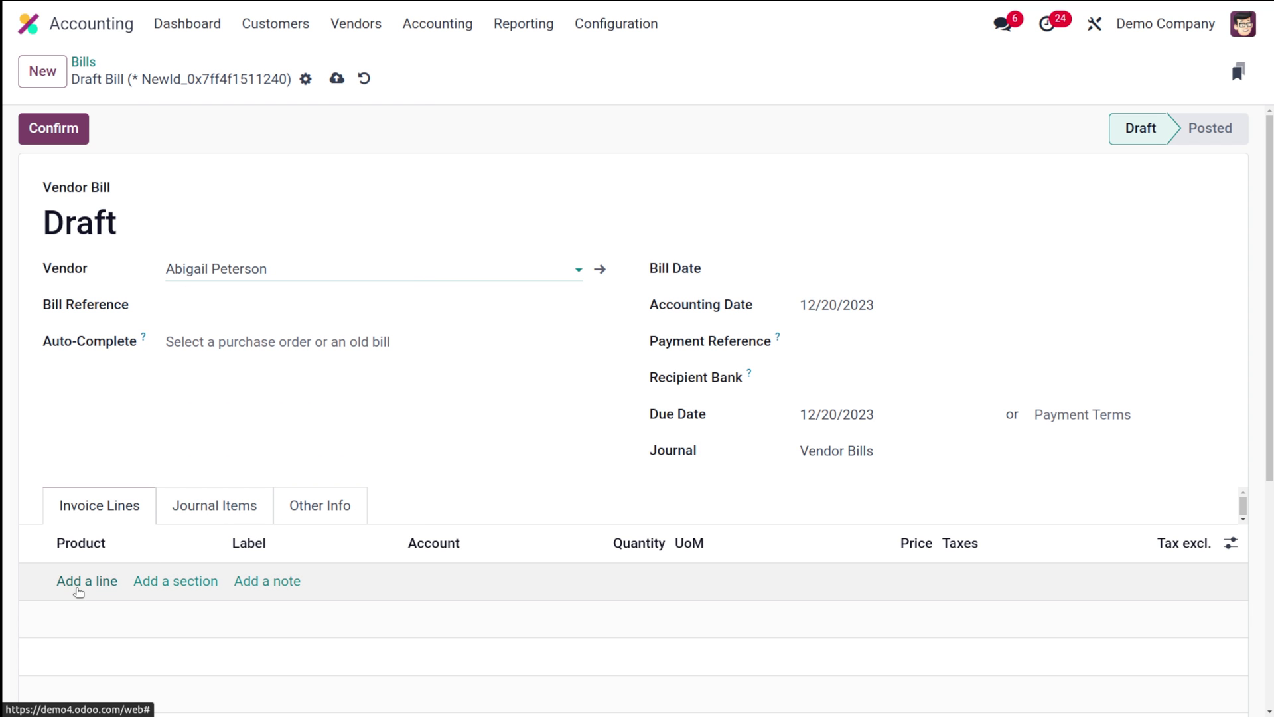
Add a [CONS_0001] Whiteboard Pen line priced 50.00 and date the bill 12/20/2023
left_click(78, 591)
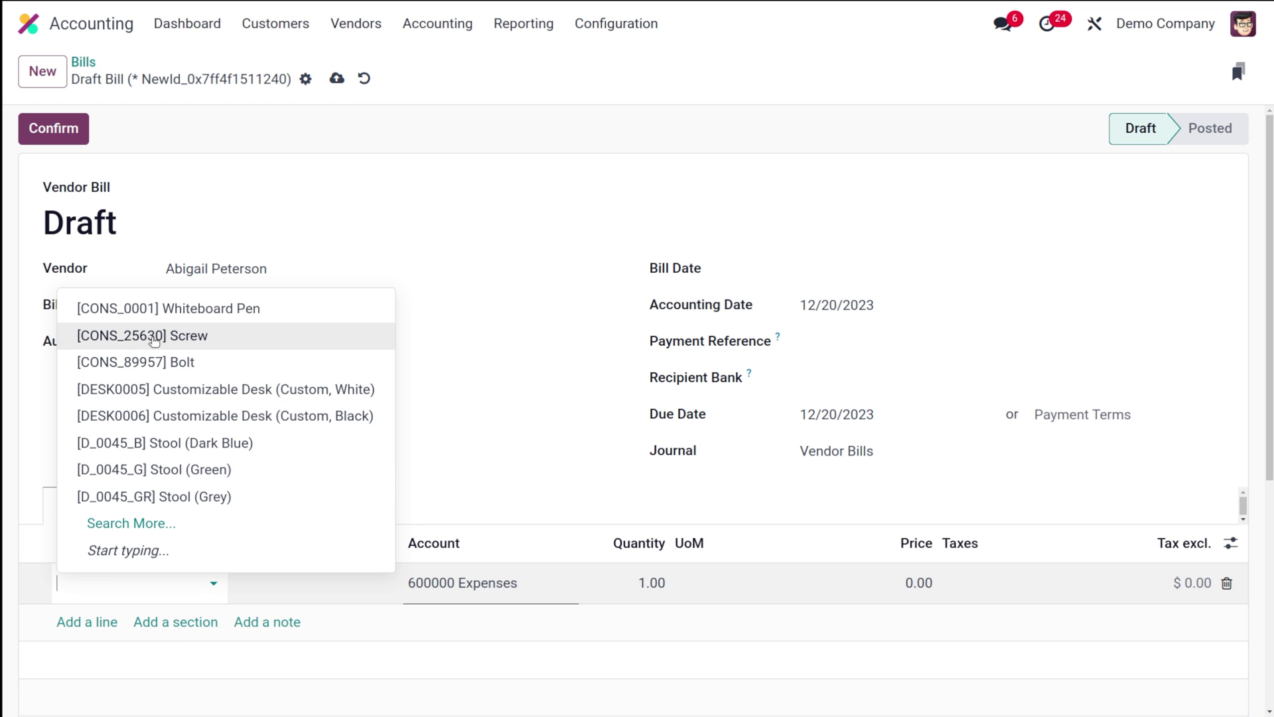
left_click(228, 315)
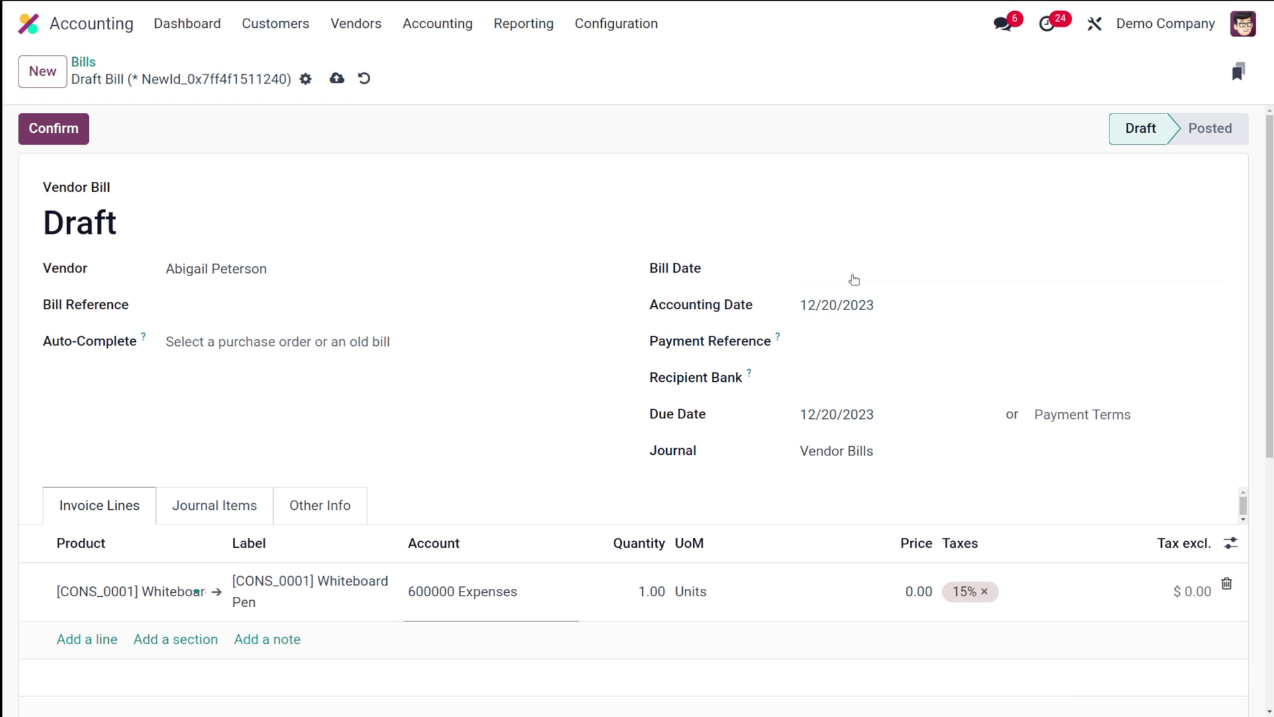
left_click(855, 267)
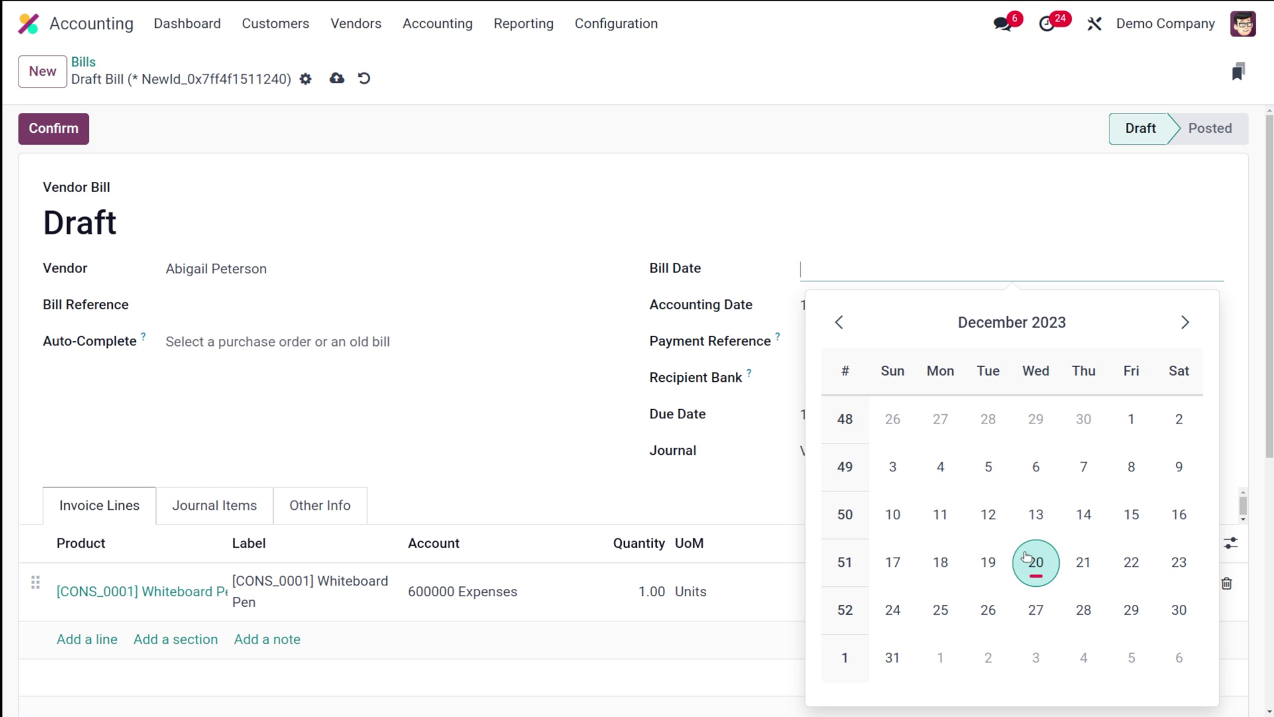
left_click(1036, 561)
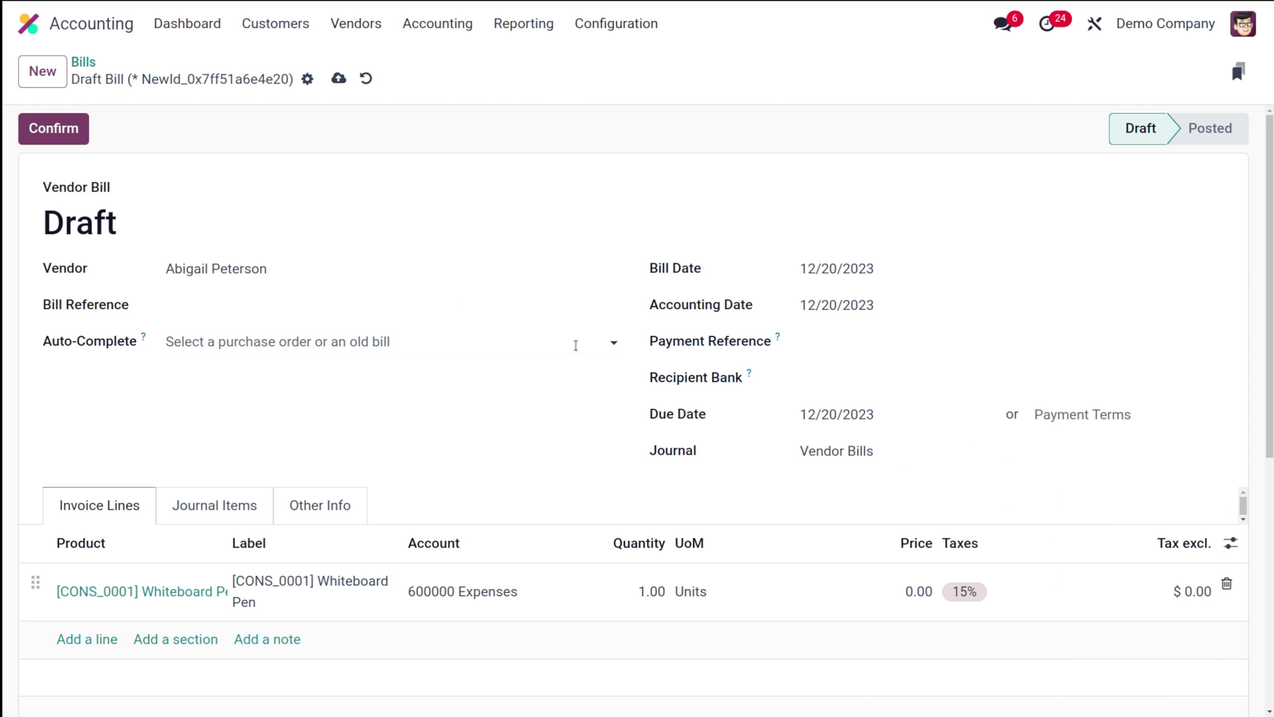
left_click(915, 591)
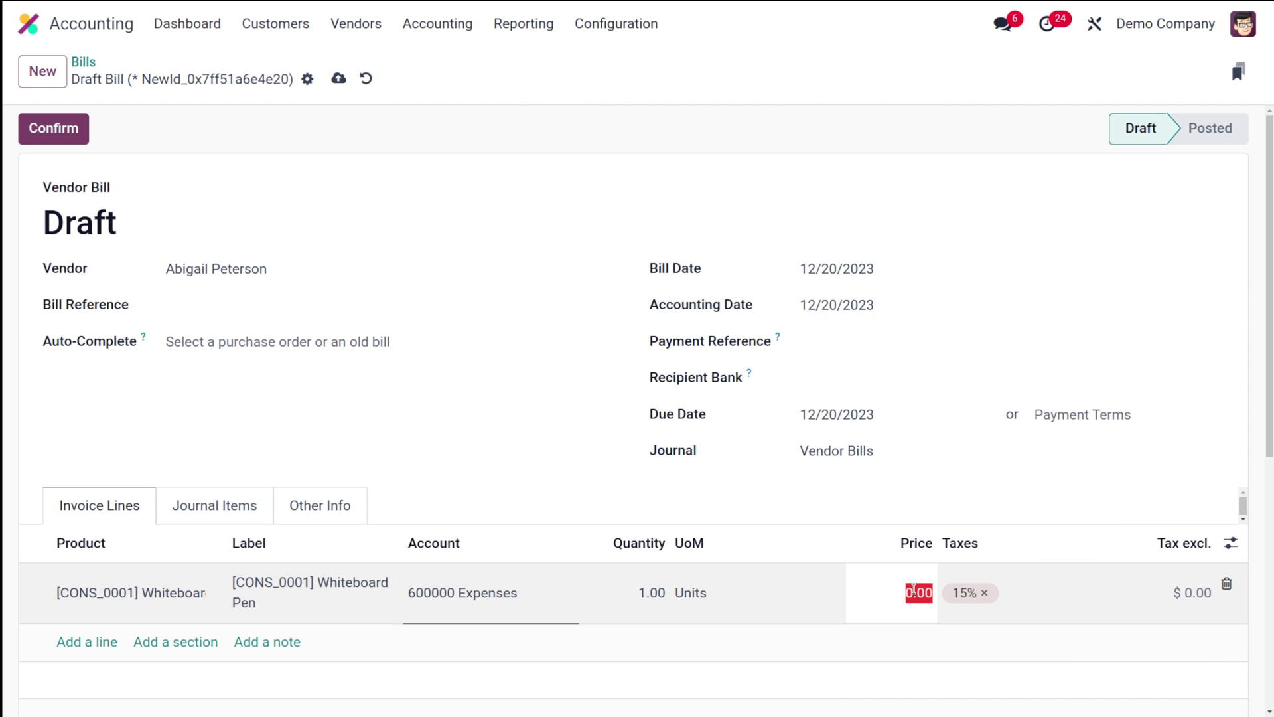
type("50")
left_click(593, 374)
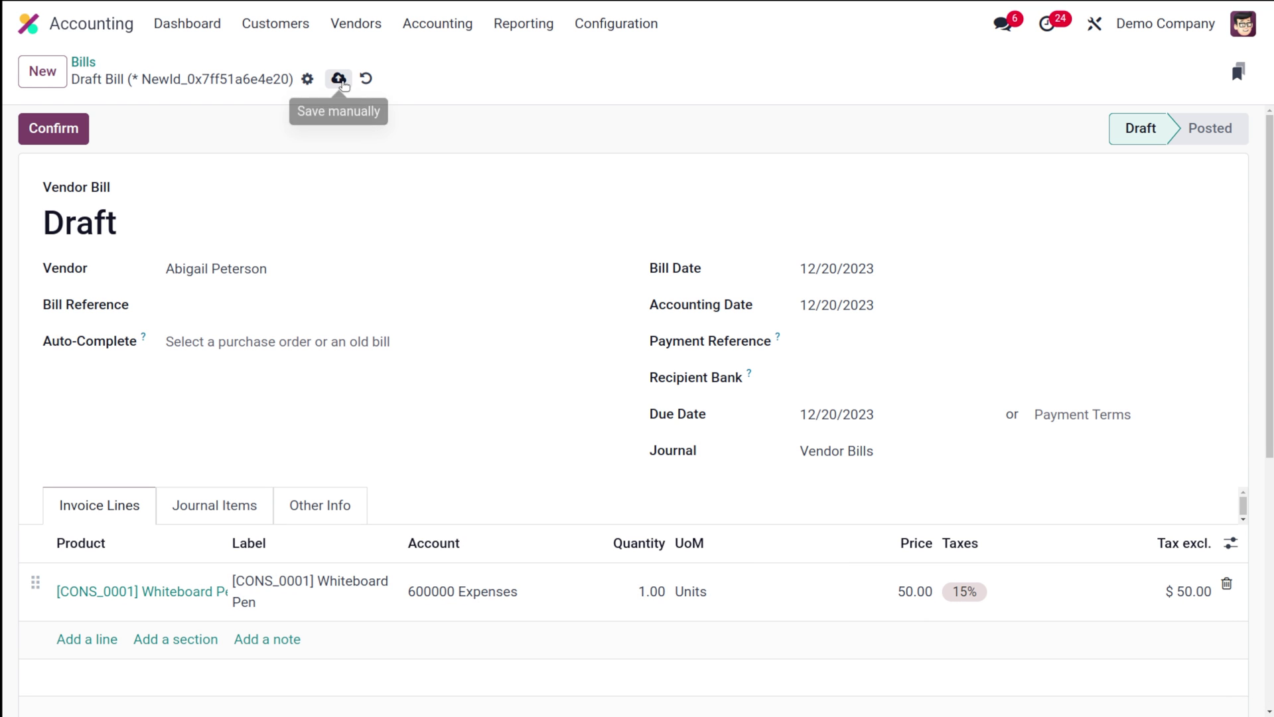
Post bill BILL/2023/12/0003, register its $57.50 Bank payment, and start a credit note
left_click(339, 80)
left_click(53, 131)
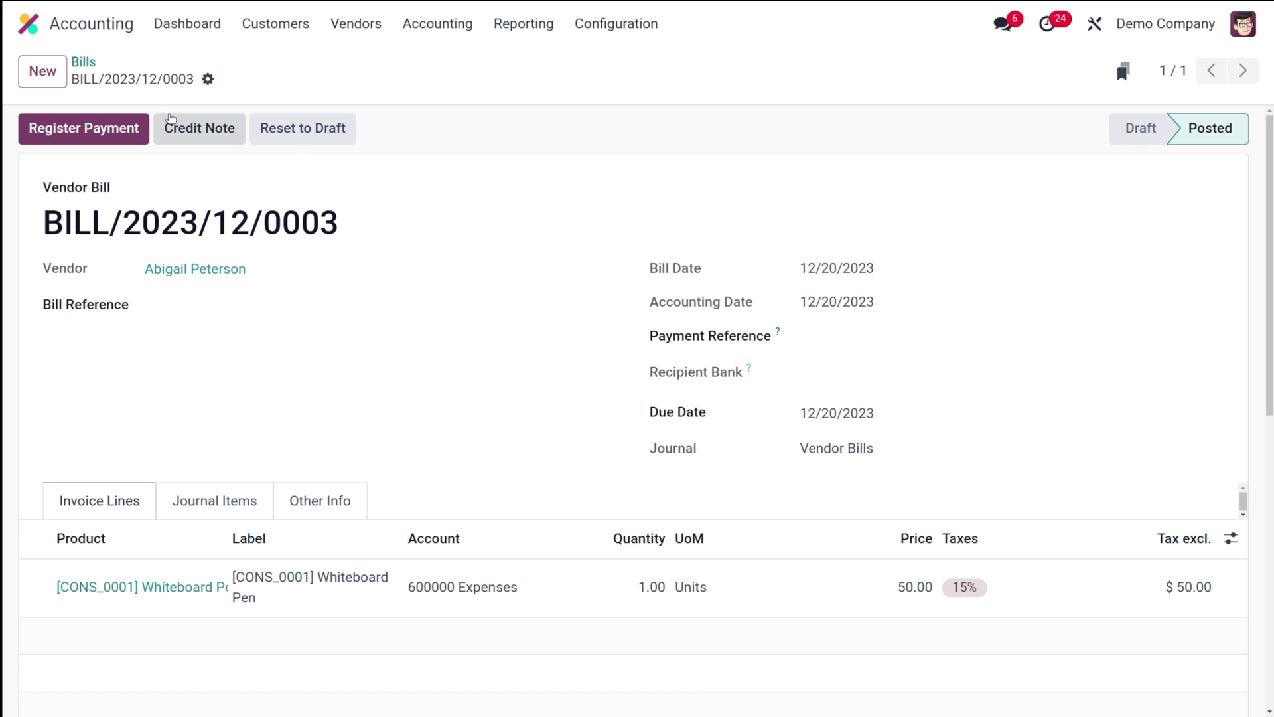
left_click(75, 129)
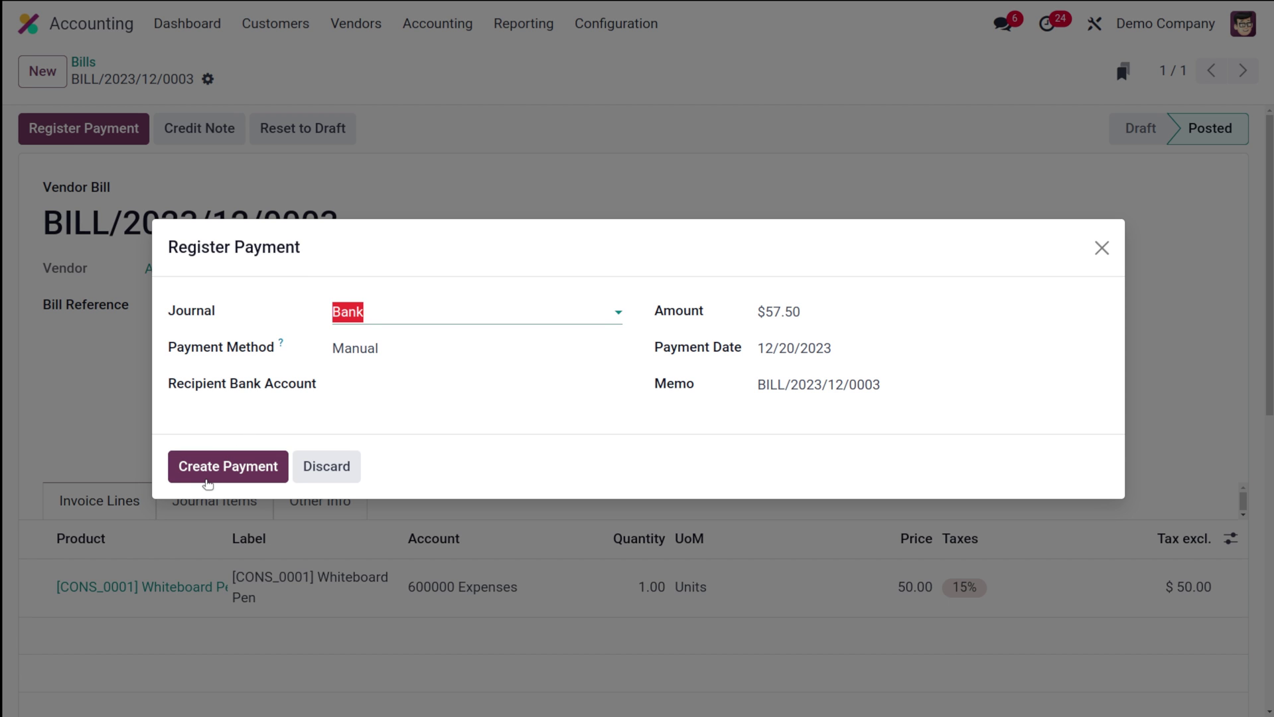
left_click(211, 473)
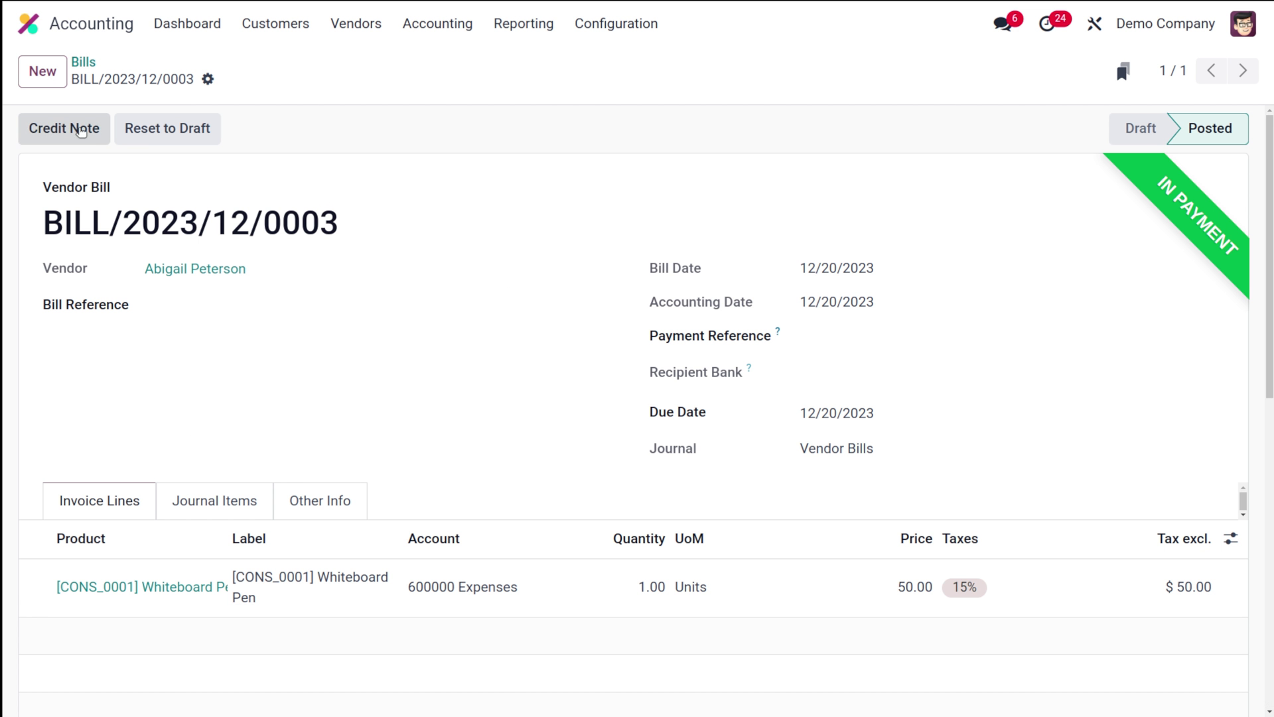
left_click(77, 133)
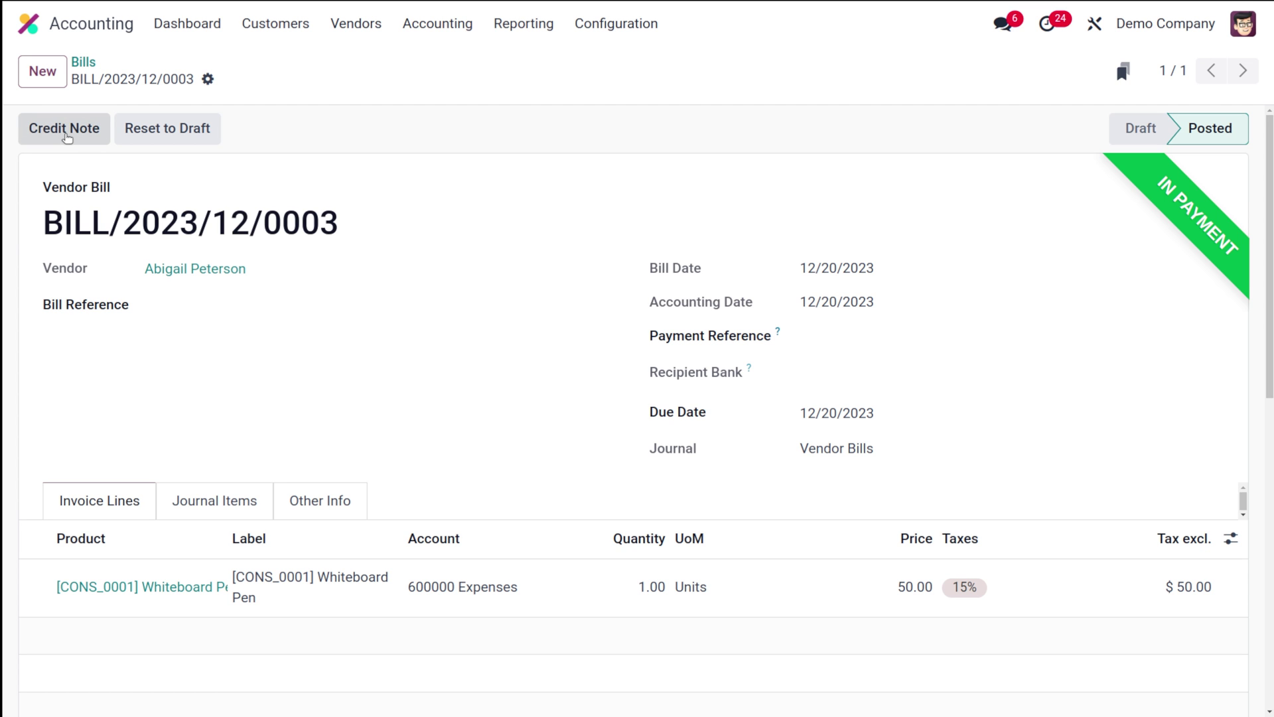